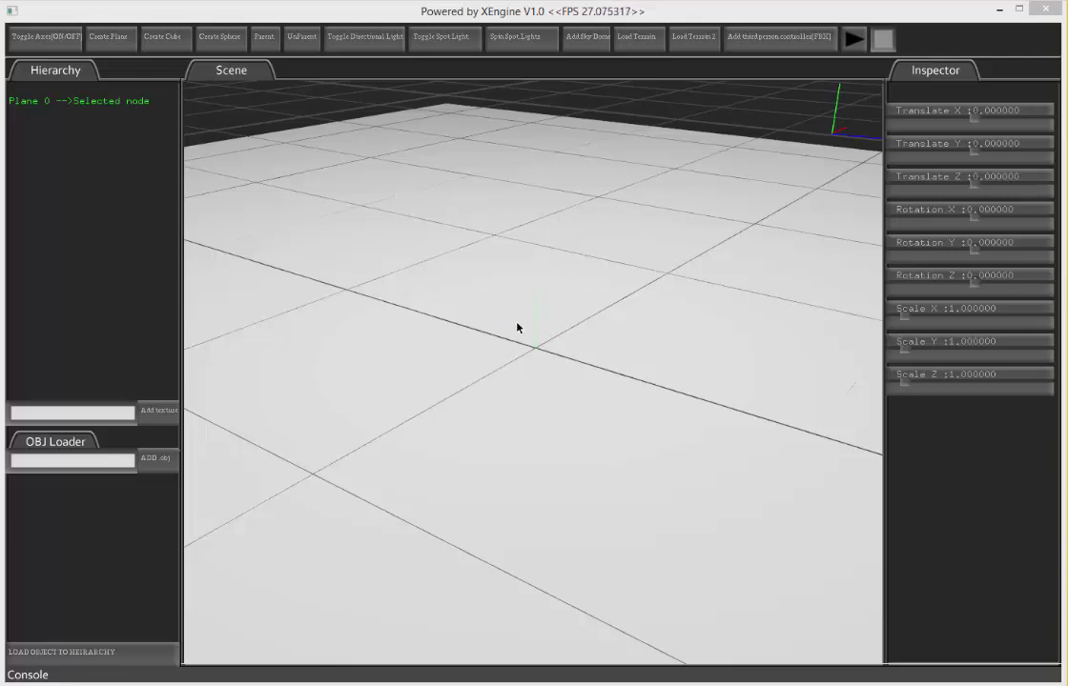
# - Delete the plane from the scene
pyautogui.click(532, 351)
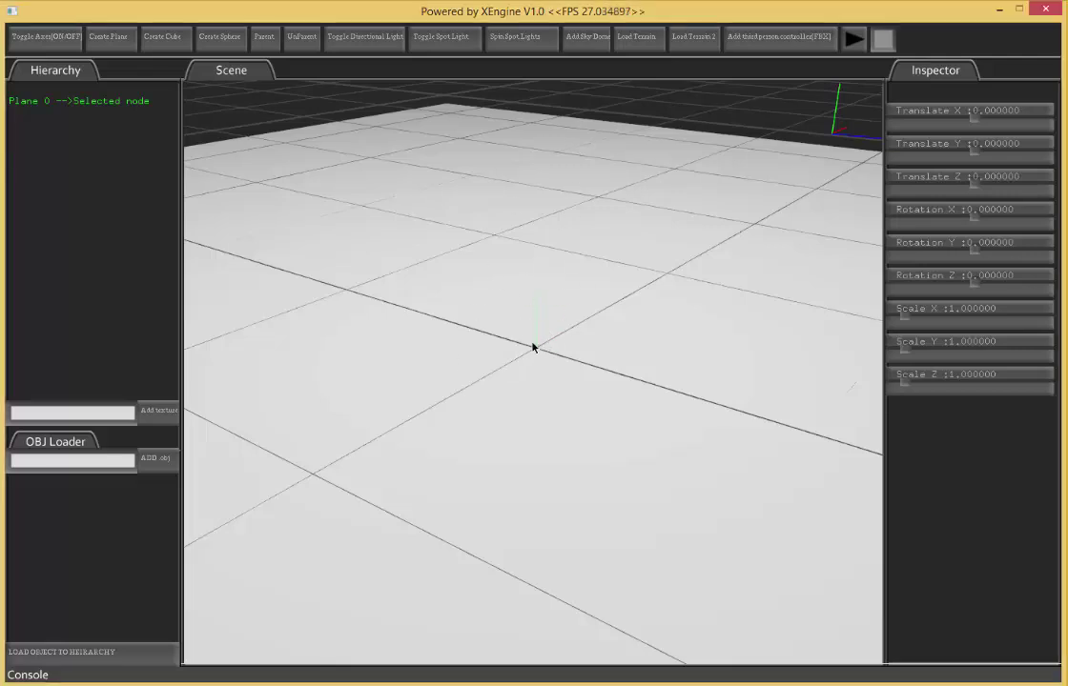
pyautogui.scroll(-6, 531, 350)
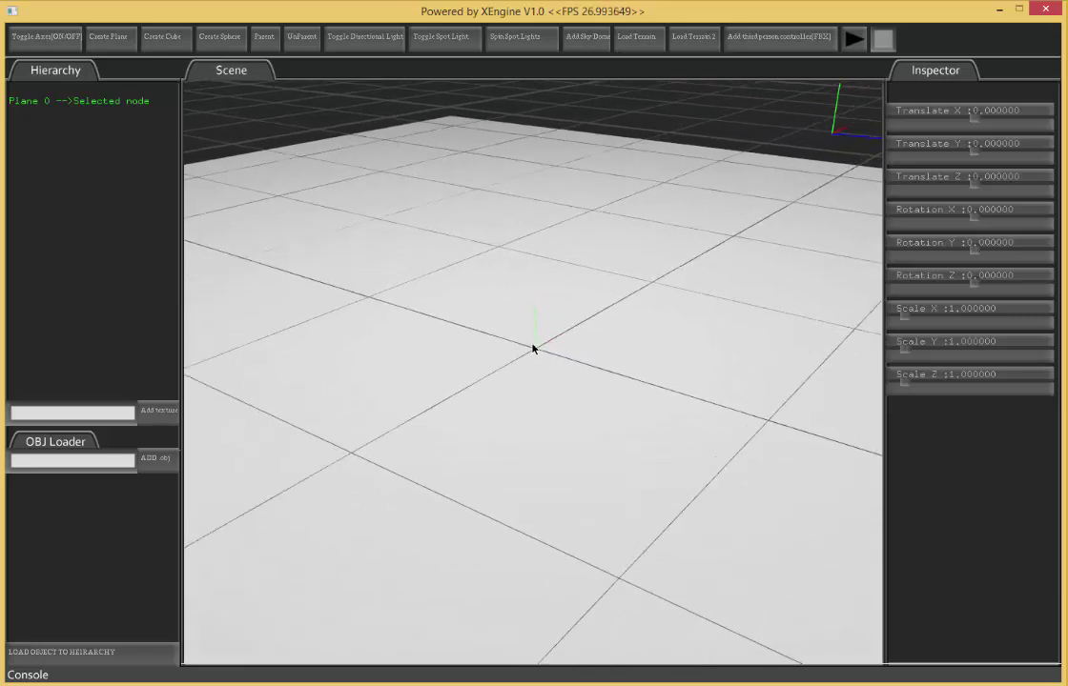
pyautogui.press('w')
pyautogui.moveTo(513, 336); pyautogui.dragTo(520, 338, button='middle')
pyautogui.press('w')
pyautogui.press('w')
pyautogui.press('w')
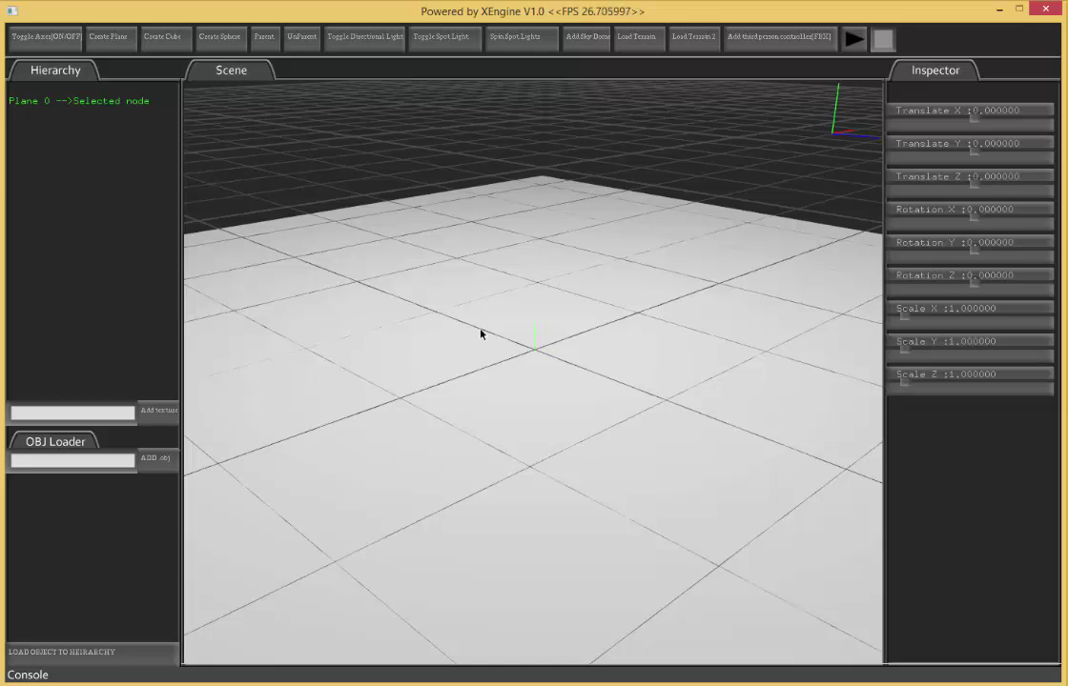
pyautogui.press('Delete')
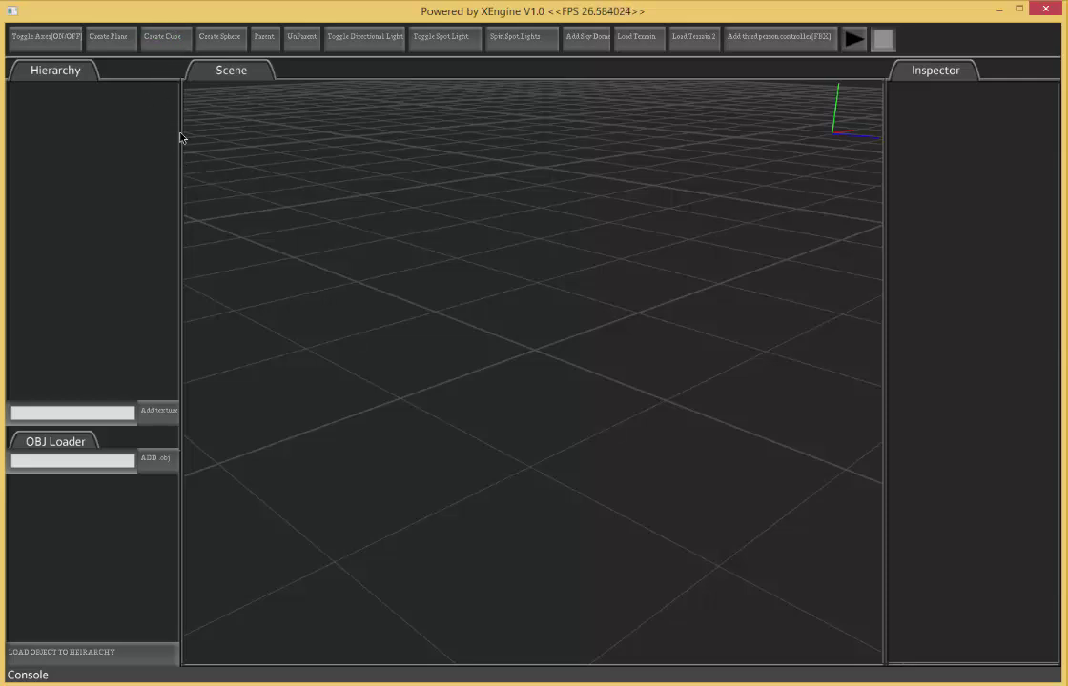
# - Create a cube at the origin and try moving it along X, returning its X translation to 0
pyautogui.click(170, 43)
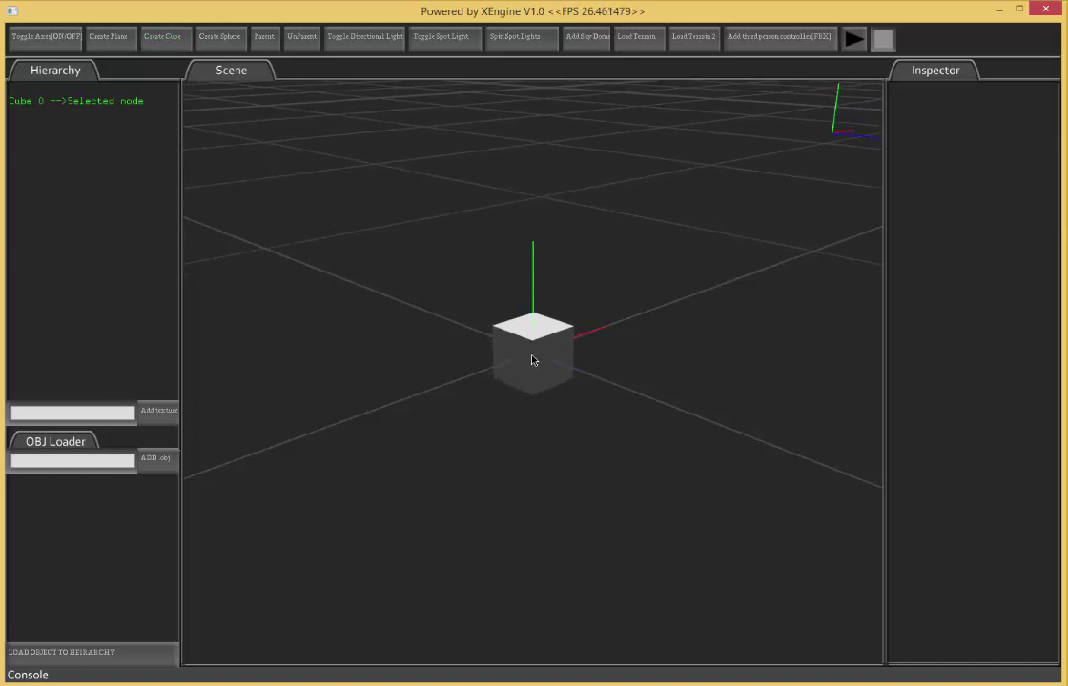
pyautogui.click(532, 358)
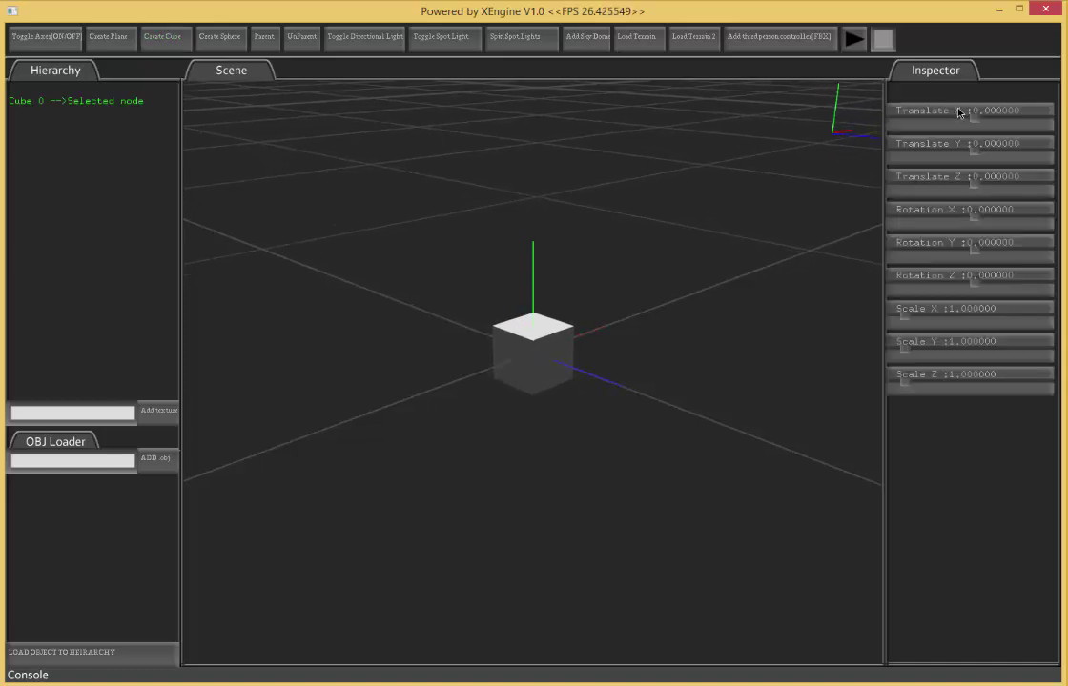
pyautogui.moveTo(973, 123)
pyautogui.mouseDown()
pyautogui.moveTo(965, 124)
pyautogui.moveTo(973, 122)
pyautogui.mouseUp()
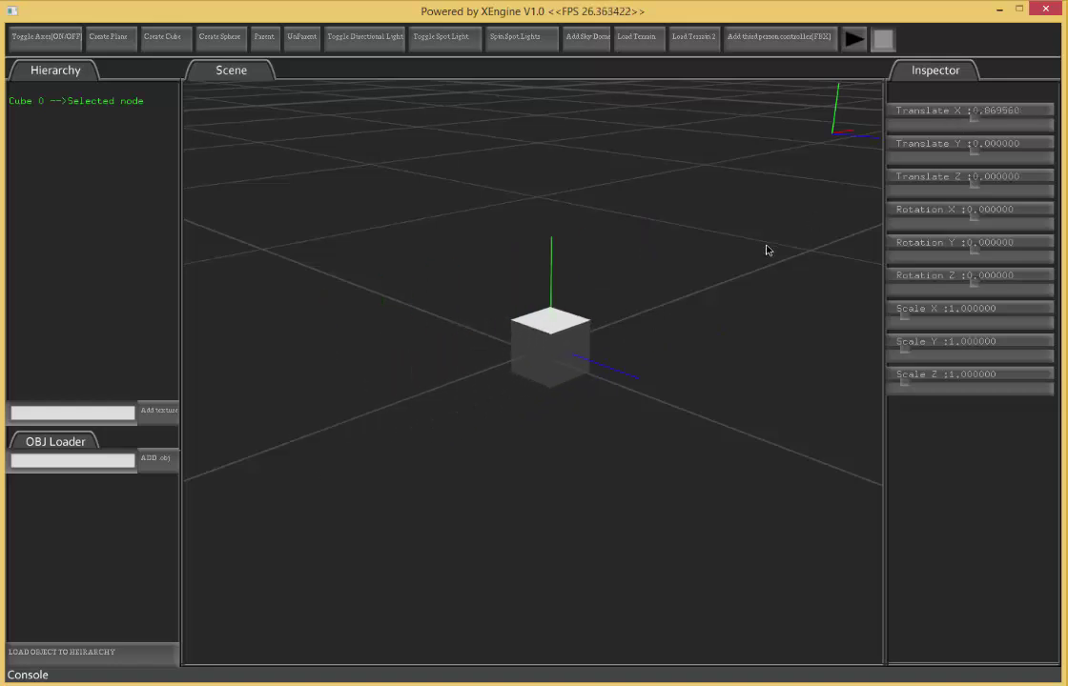
pyautogui.moveTo(620, 335); pyautogui.dragTo(567, 367)
pyautogui.moveTo(976, 121)
pyautogui.mouseDown()
pyautogui.moveTo(974, 113)
pyautogui.moveTo(970, 124)
pyautogui.mouseUp()
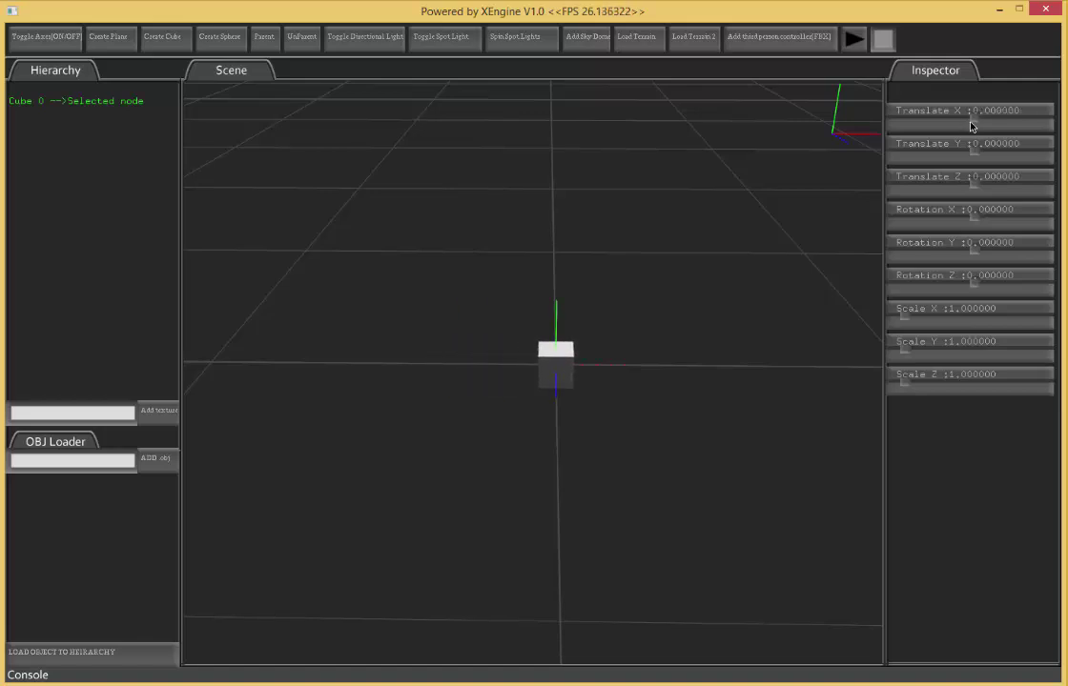
# - Create a second cube and move it along X to about 10.43
pyautogui.click(162, 42)
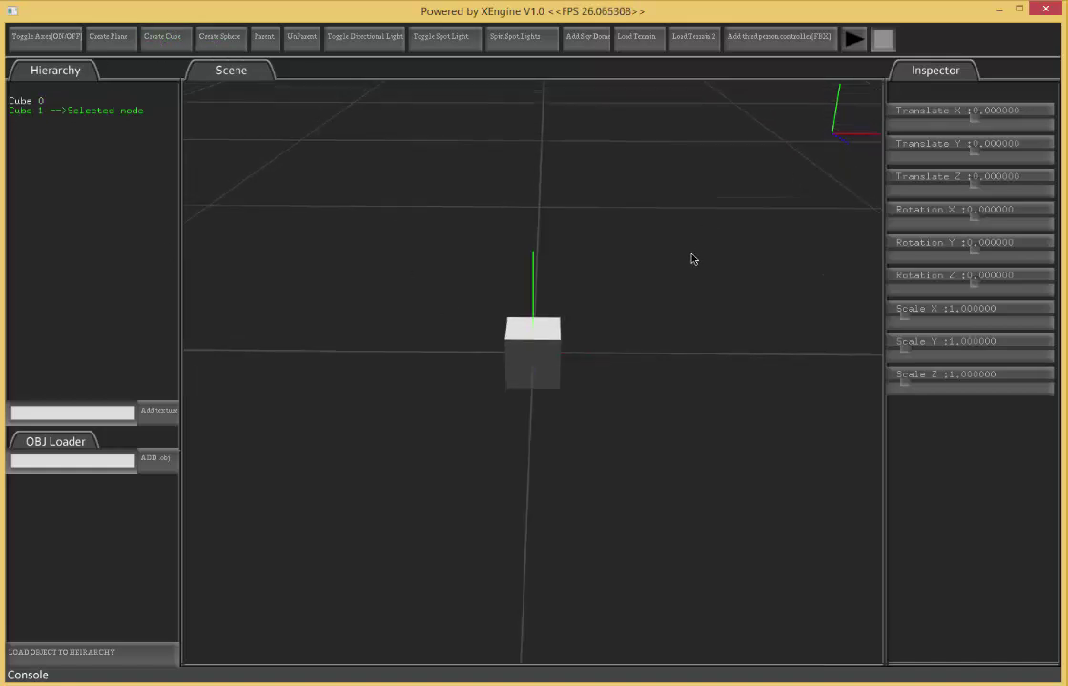
pyautogui.moveTo(977, 120); pyautogui.dragTo(979, 116)
pyautogui.scroll(-2, 629, 280)
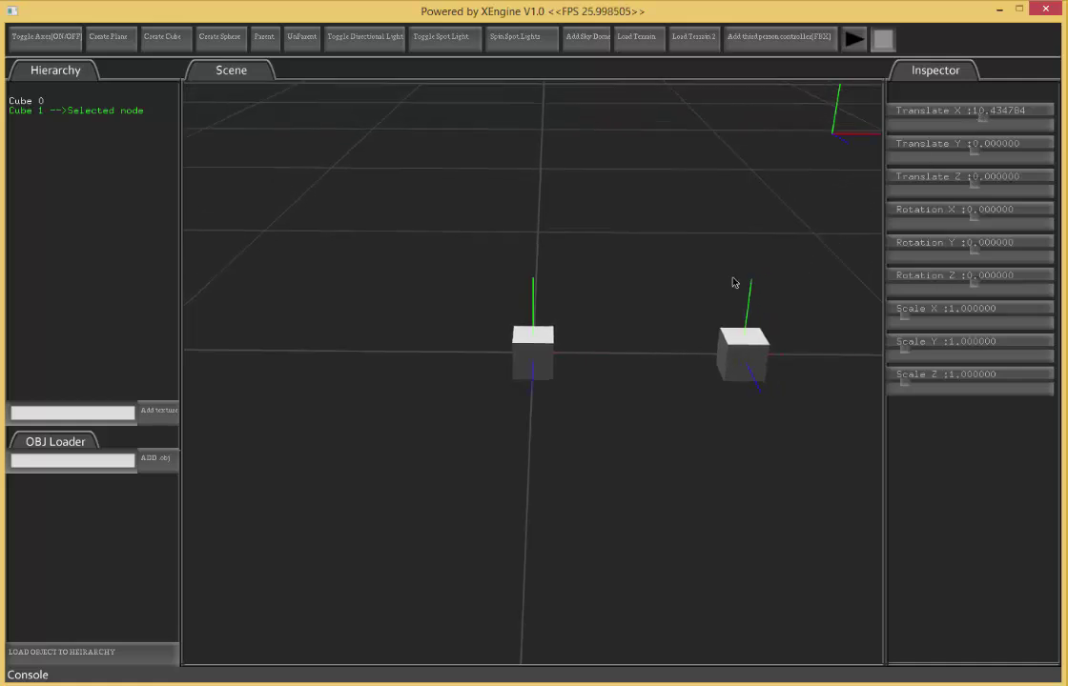
# - Create a third cube and move it along X to about -9.57
pyautogui.click(171, 45)
pyautogui.moveTo(977, 119)
pyautogui.mouseDown()
pyautogui.moveTo(949, 121)
pyautogui.moveTo(964, 119)
pyautogui.mouseUp()
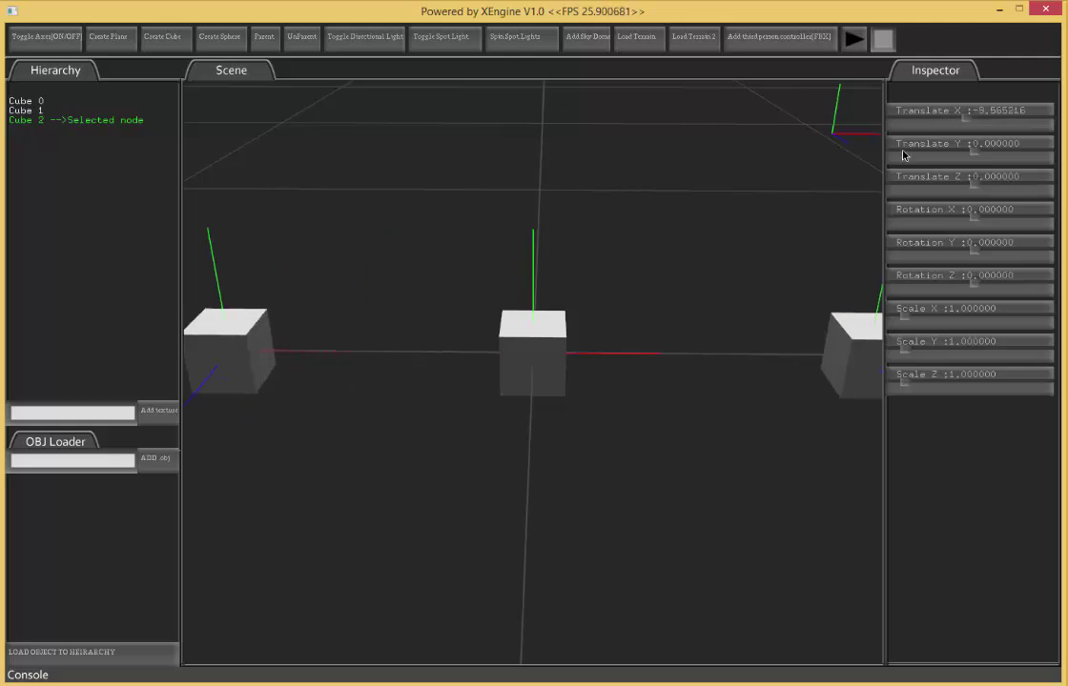
pyautogui.scroll(-4, 673, 315)
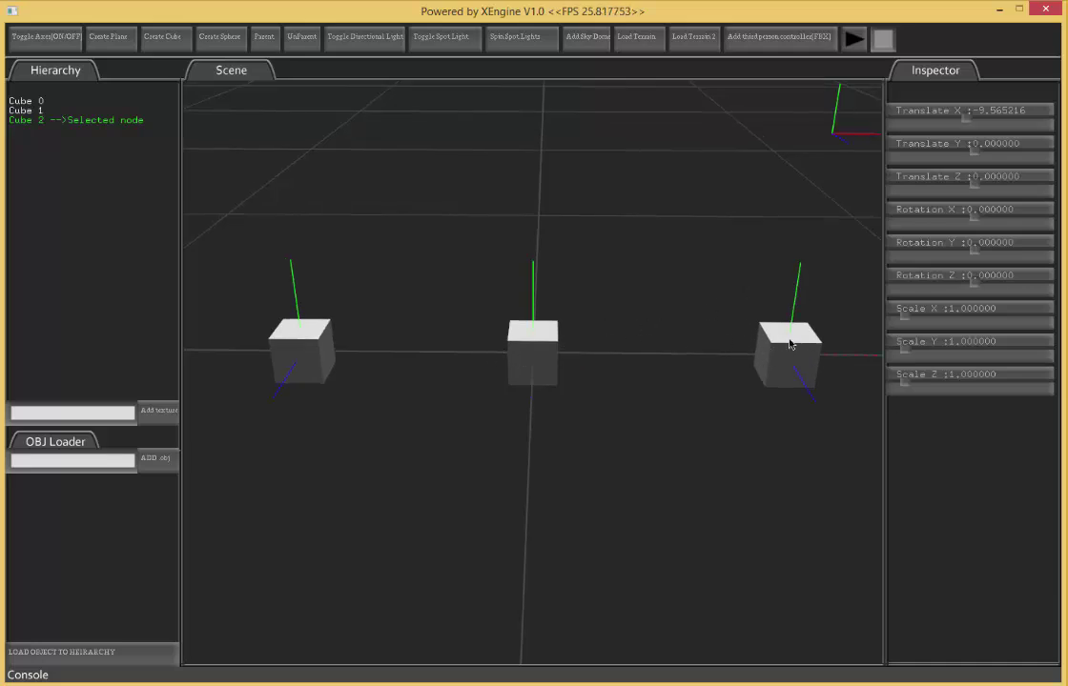
# - Parent both outer cubes, Cube 1 and Cube 2, to Cube 0 at the origin
pyautogui.click(780, 357)
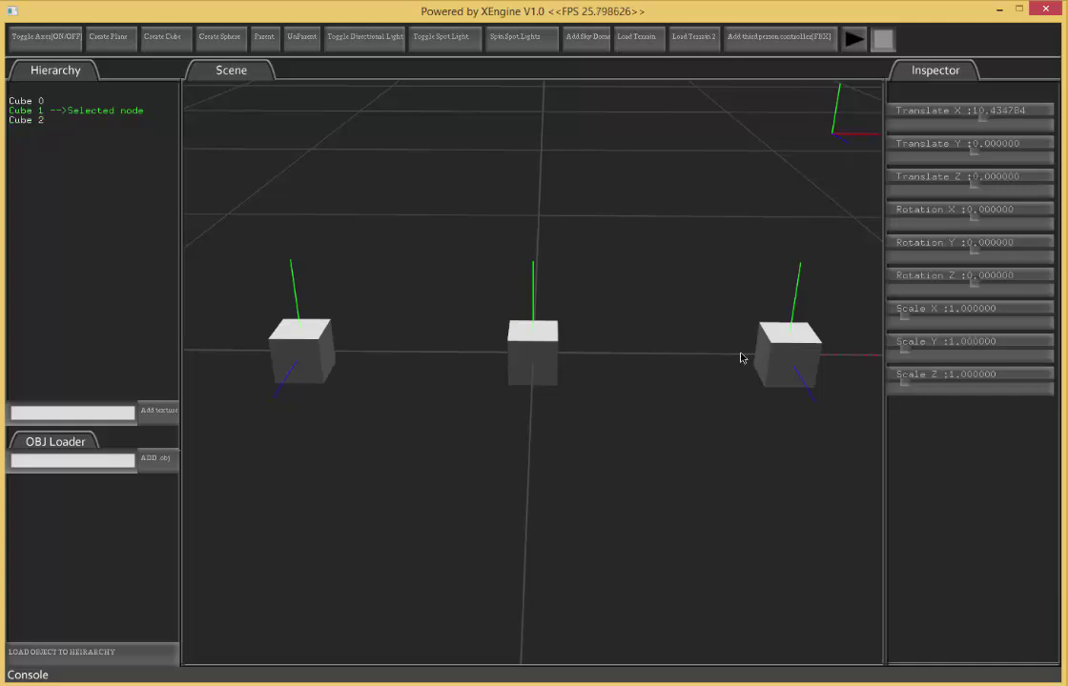
pyautogui.click(533, 355)
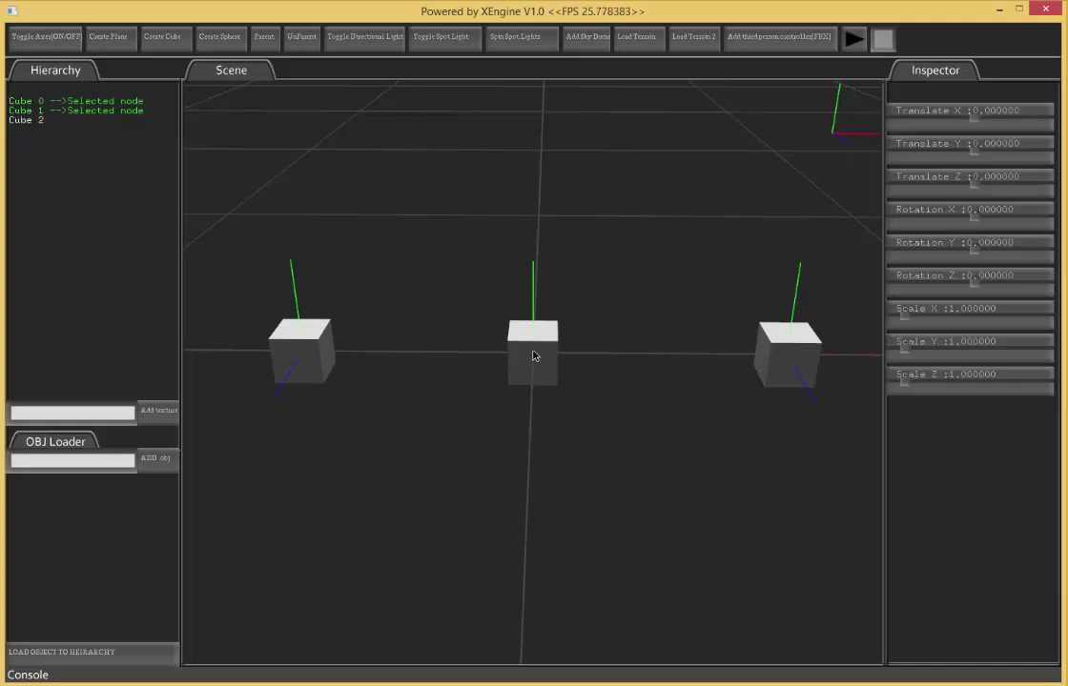
pyautogui.click(268, 38)
pyautogui.click(317, 353)
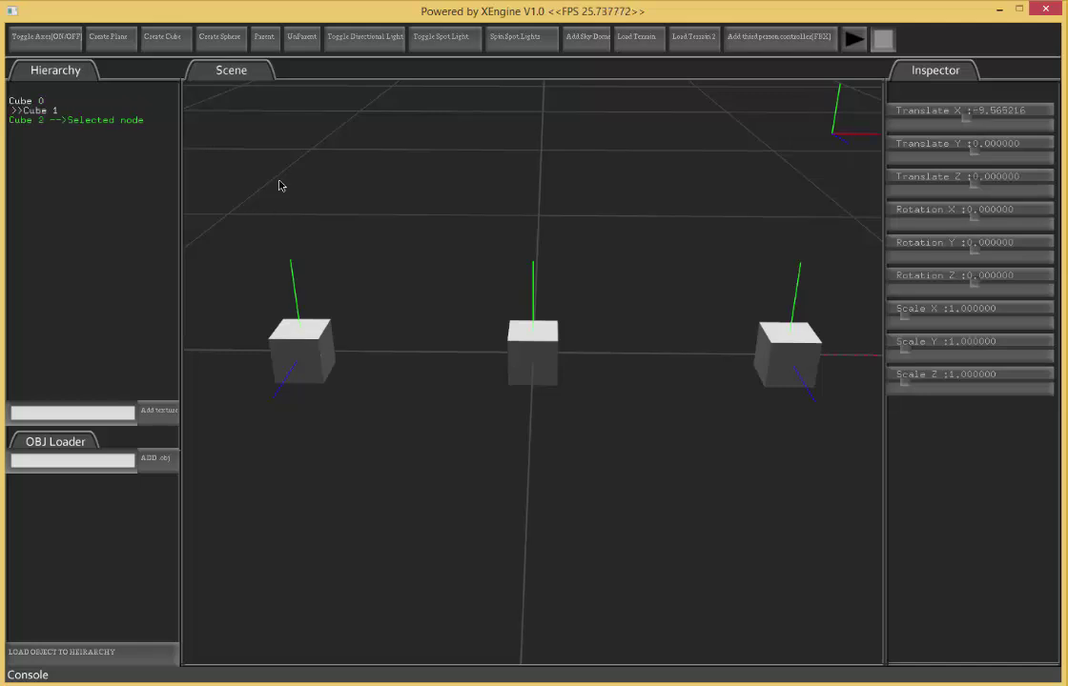
pyautogui.click(535, 367)
pyautogui.click(265, 38)
pyautogui.scroll(-10, 412, 332)
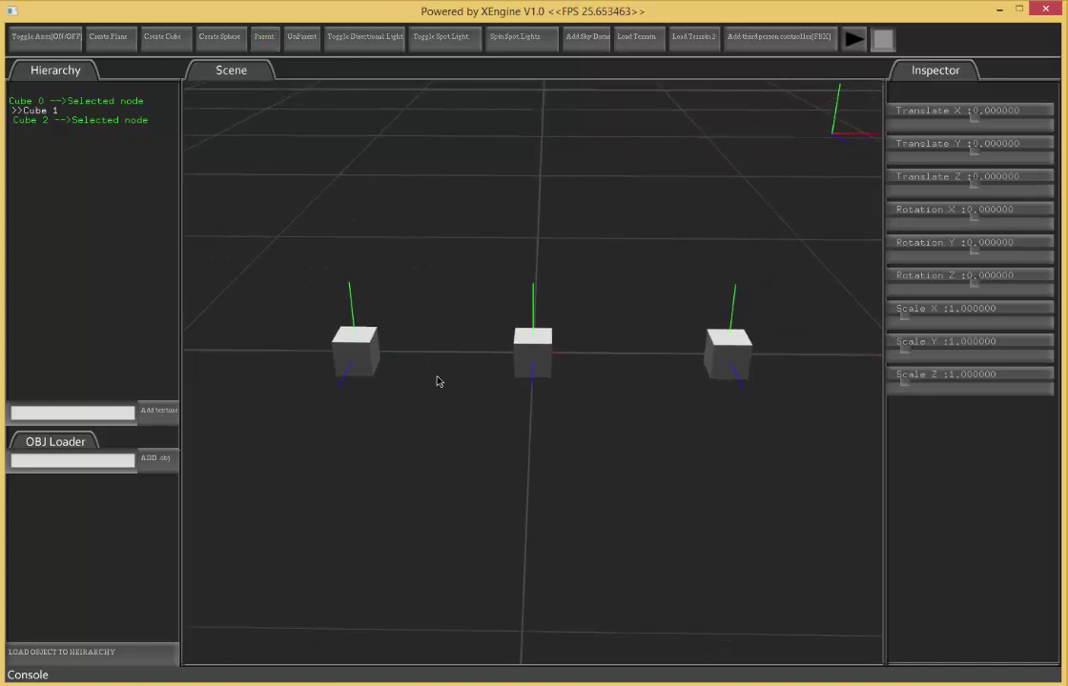
# - Scale the child cube on the negative X side to about 1.26 in X and 10 in Z
pyautogui.click(380, 359)
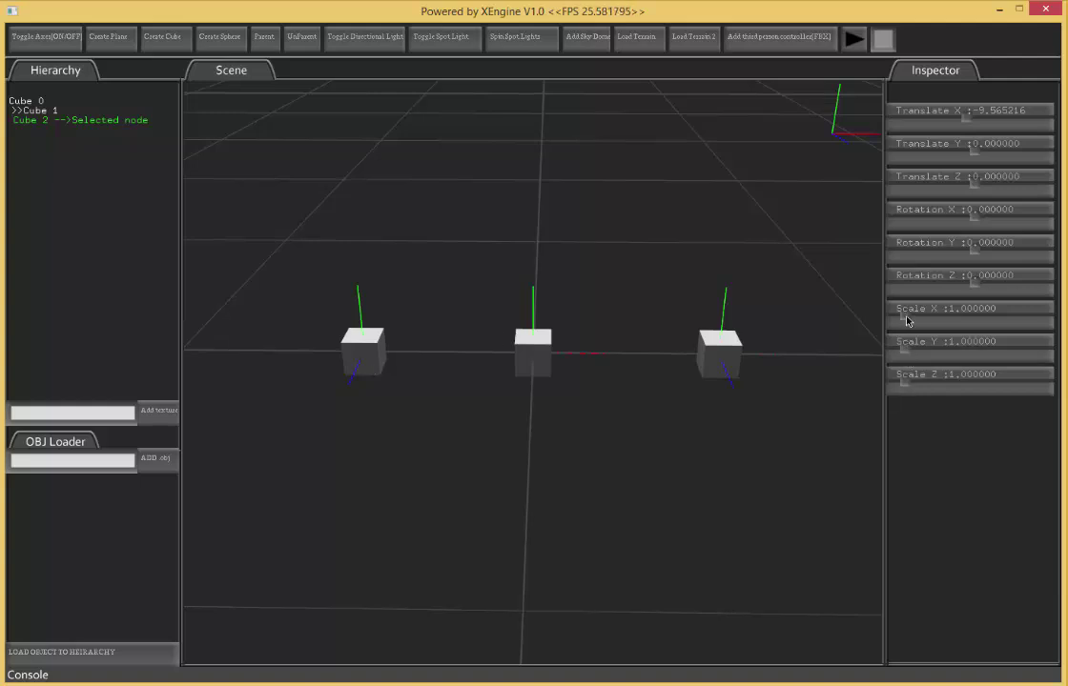
pyautogui.moveTo(907, 316)
pyautogui.mouseDown()
pyautogui.moveTo(917, 317)
pyautogui.moveTo(908, 319)
pyautogui.mouseUp()
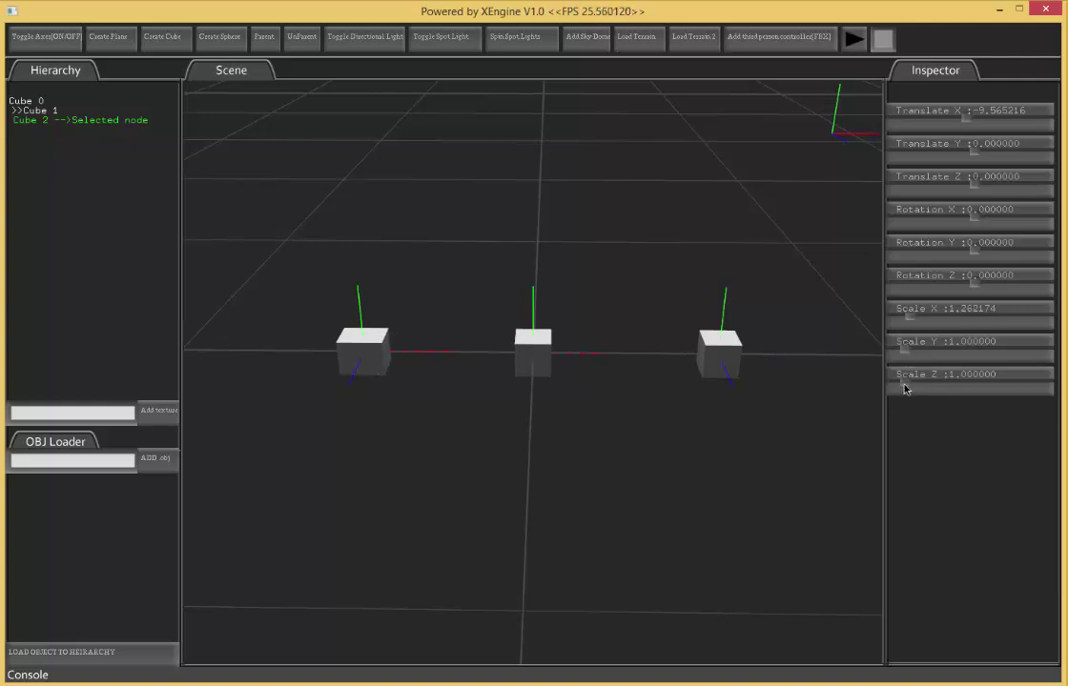
pyautogui.moveTo(902, 383); pyautogui.dragTo(1058, 381)
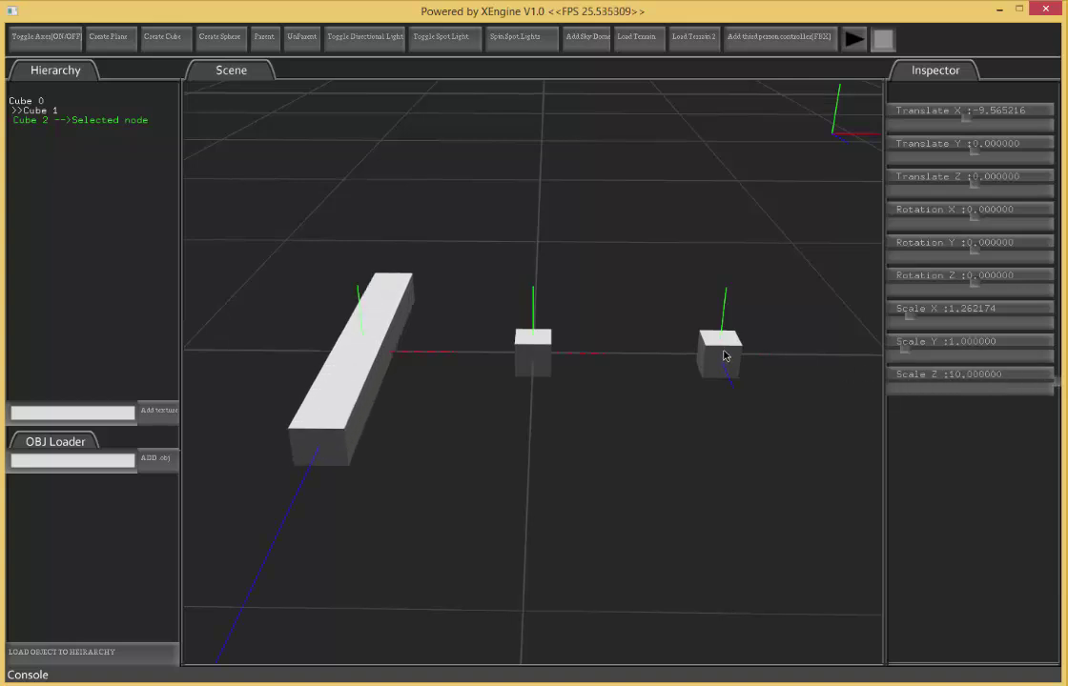
# - Scale the child cube on the positive X side to about 9.23 in Z
pyautogui.click(723, 355)
pyautogui.moveTo(905, 384); pyautogui.dragTo(1040, 381)
pyautogui.moveTo(559, 305); pyautogui.dragTo(557, 353, button='right')
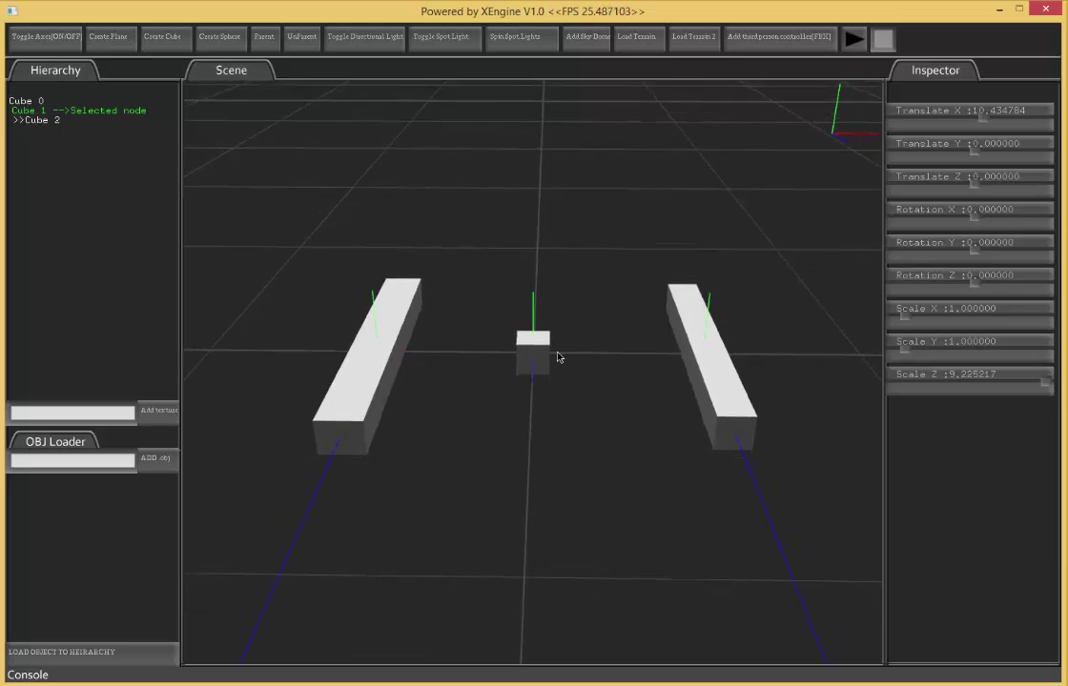
# - Rotate the central parent cube about Y to -360 degrees so its child cubes turn with it
pyautogui.click(539, 354)
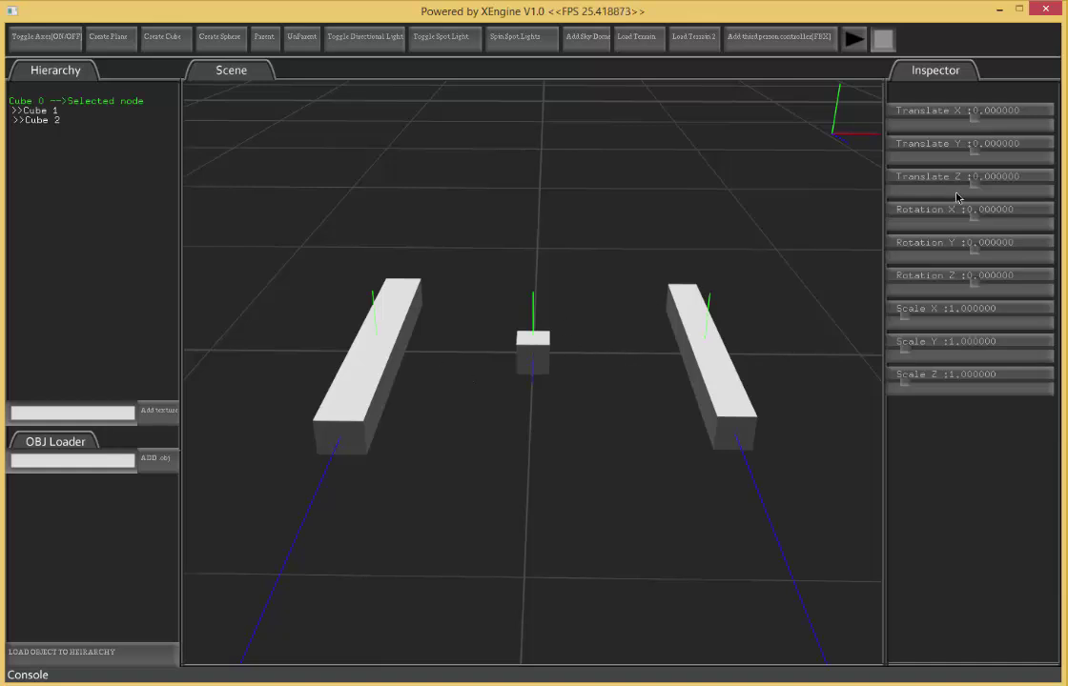
pyautogui.moveTo(974, 253); pyautogui.dragTo(877, 276)
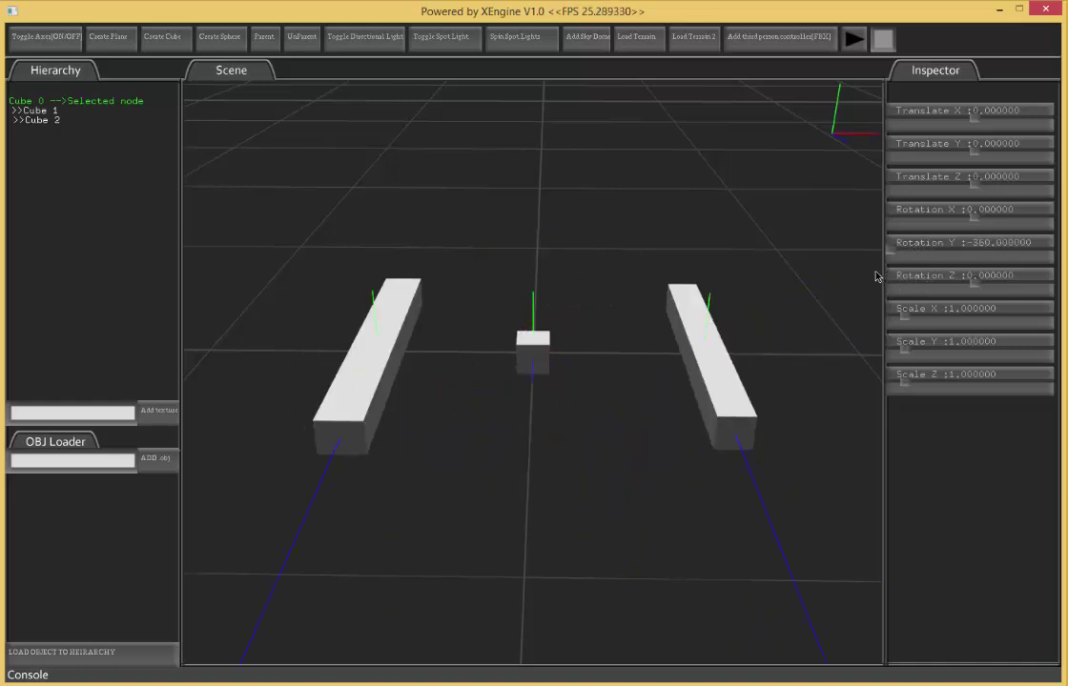
# - Turn off the object axes and delete the central parent cube together with its child cubes
pyautogui.click(60, 46)
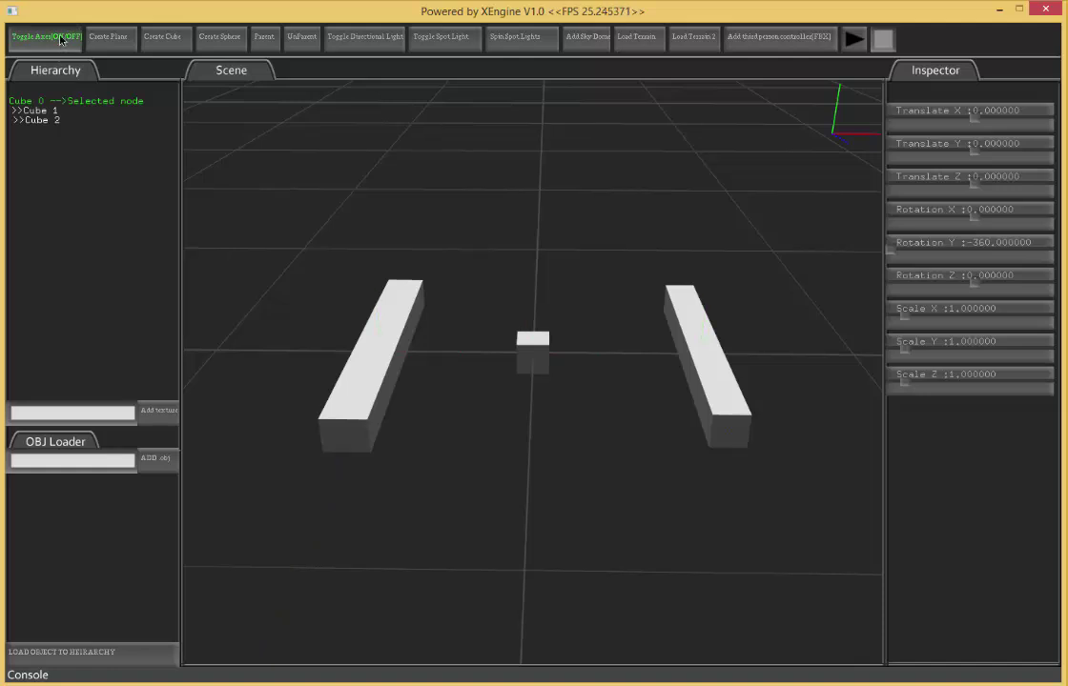
pyautogui.scroll(-5, 490, 356)
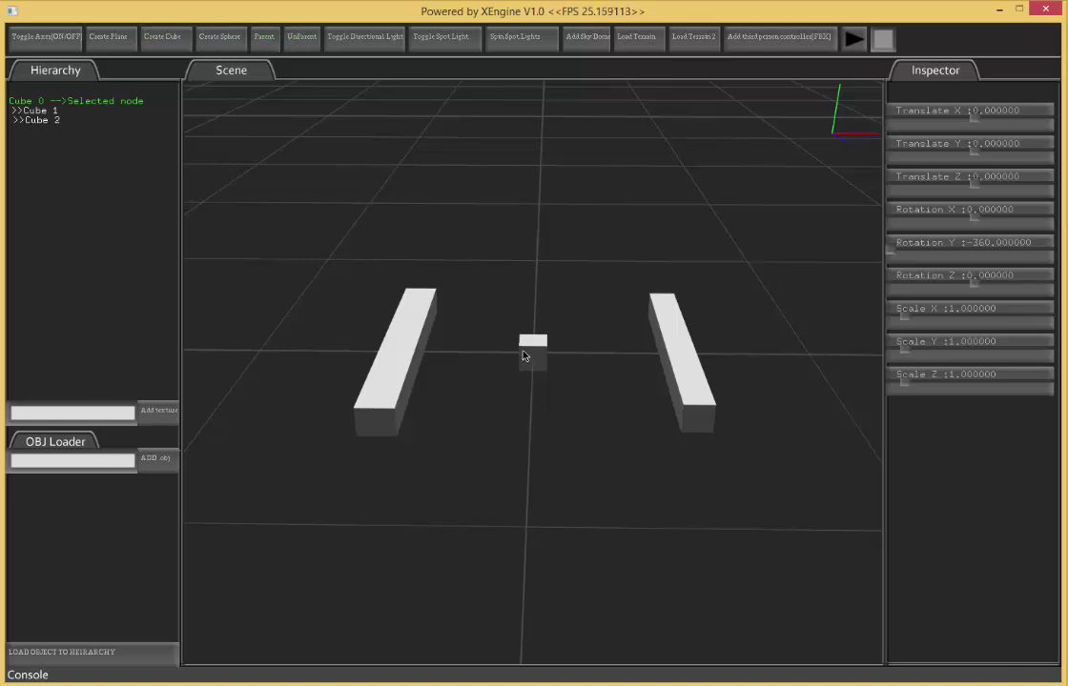
pyautogui.scroll(-1, 532, 355)
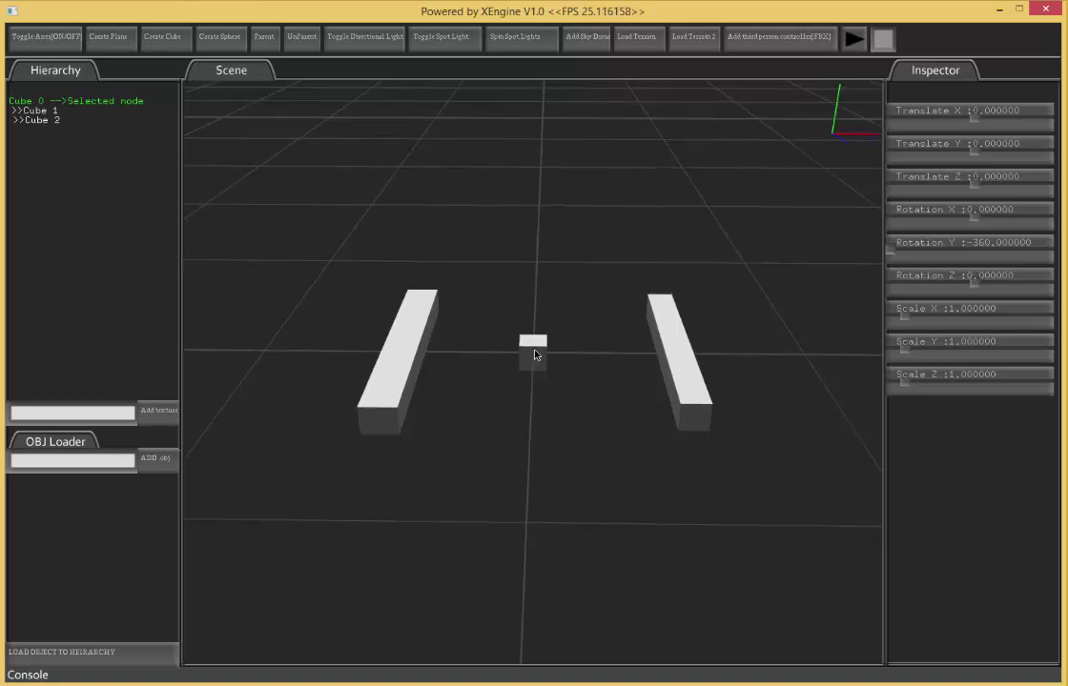
pyautogui.press('Delete')
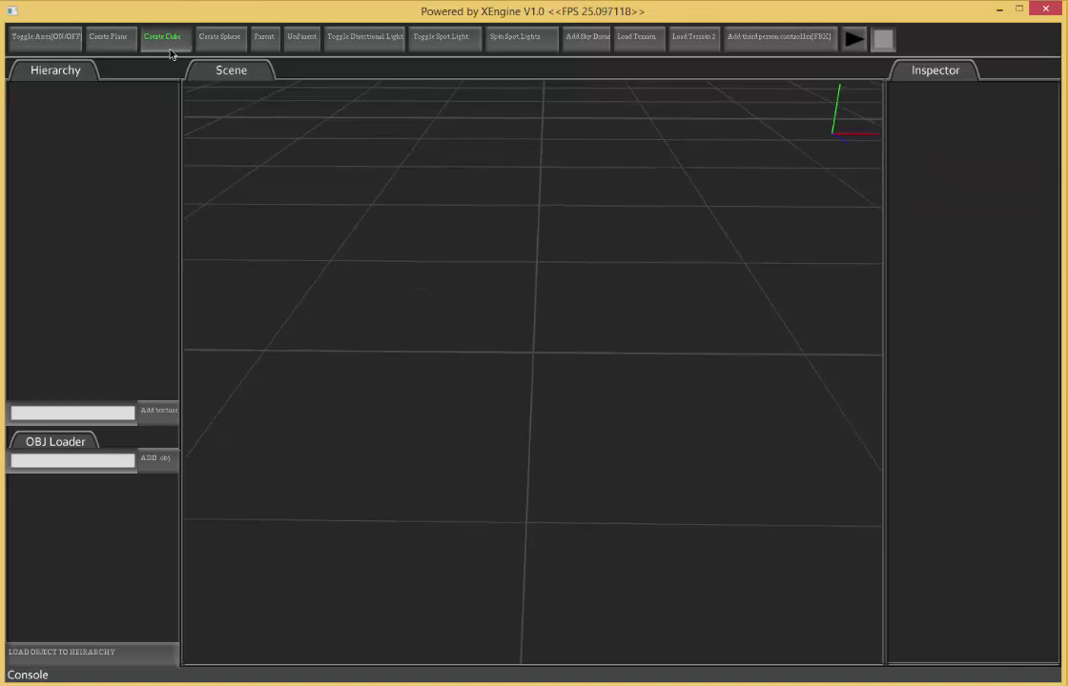
# - Create a sphere and scale it to about 3.11 in X and Y and 3.07 in Z
pyautogui.click(221, 38)
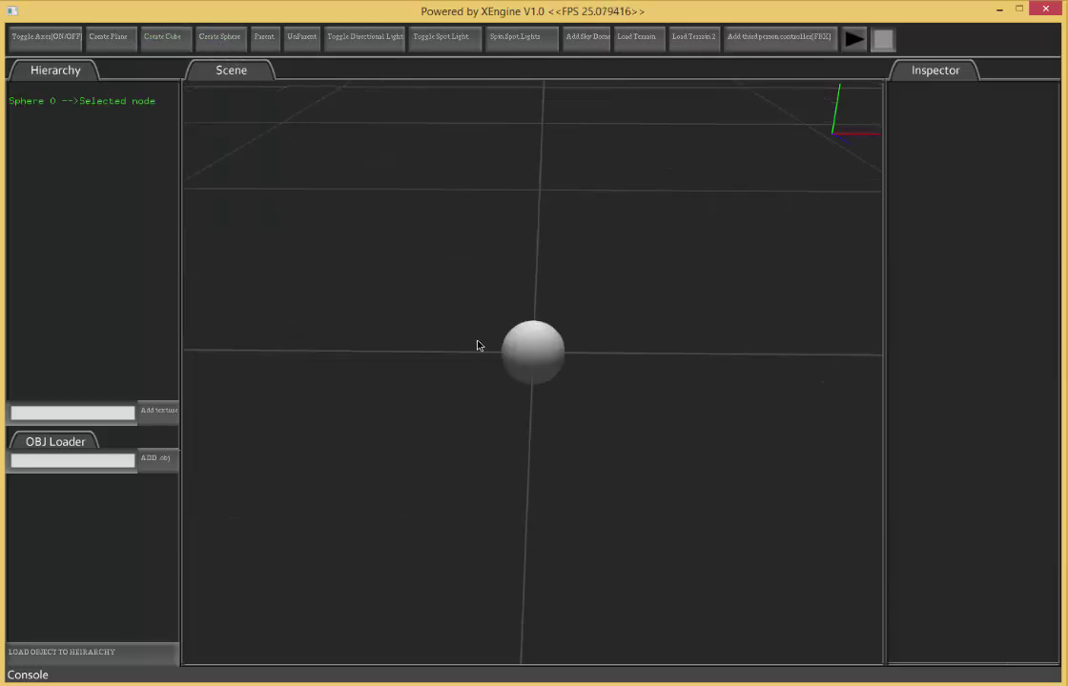
pyautogui.click(539, 354)
pyautogui.scroll(-4, 613, 353)
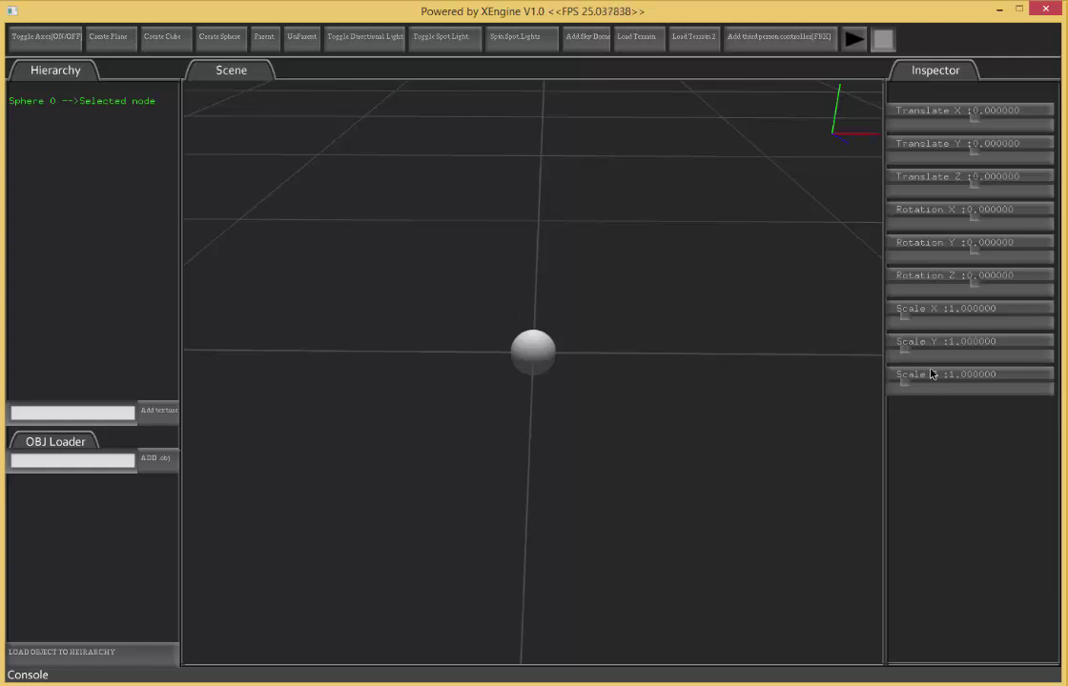
pyautogui.moveTo(908, 319); pyautogui.dragTo(936, 384)
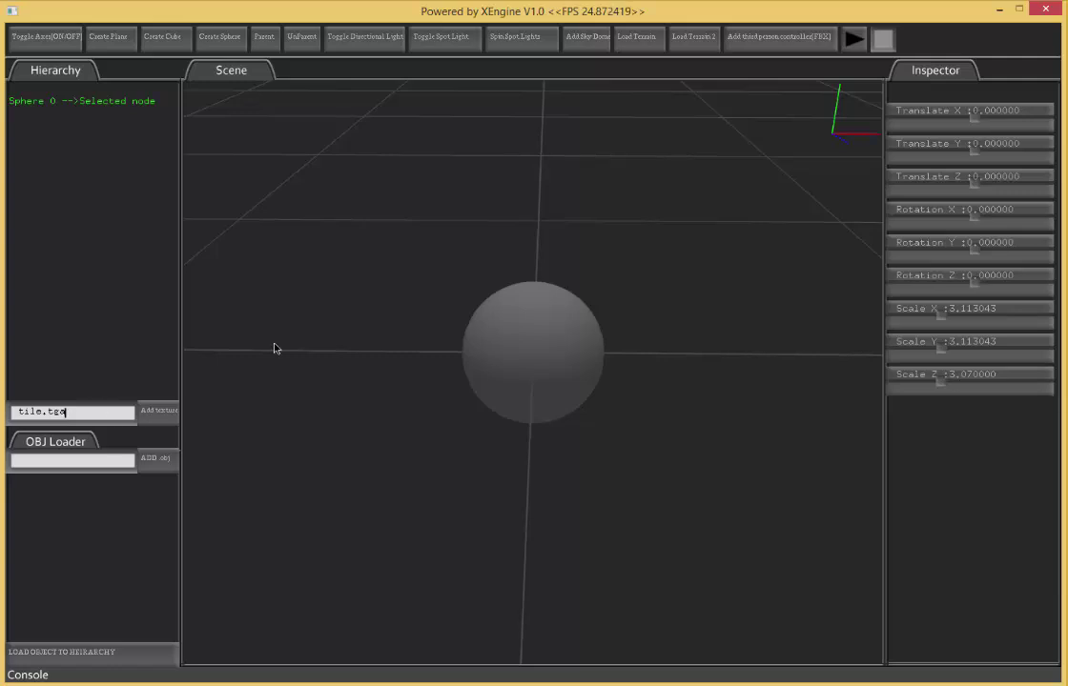
# - Apply the texture tile.tga to the sphere
pyautogui.click(158, 415)
pyautogui.scroll(-3, 605, 389)
pyautogui.moveTo(597, 439); pyautogui.dragTo(620, 444, button='middle')
pyautogui.scroll(-1, 542, 451)
pyautogui.moveTo(540, 452); pyautogui.dragTo(505, 440)
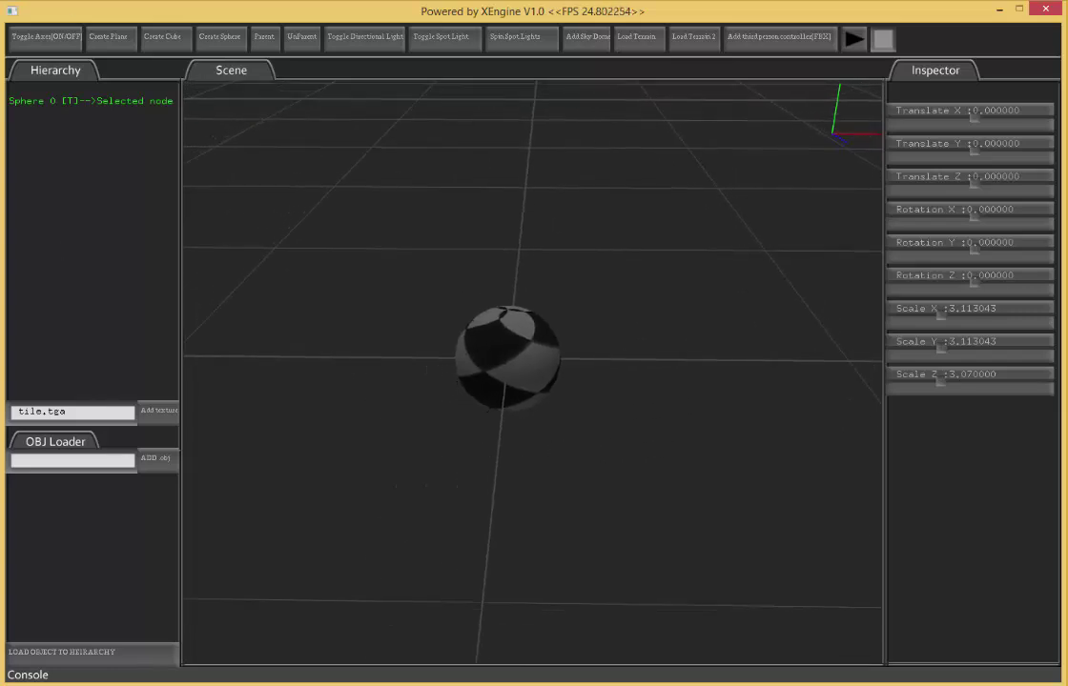
# - Create a plane through the textured sphere at the origin
pyautogui.click(110, 38)
pyautogui.scroll(-6, 520, 307)
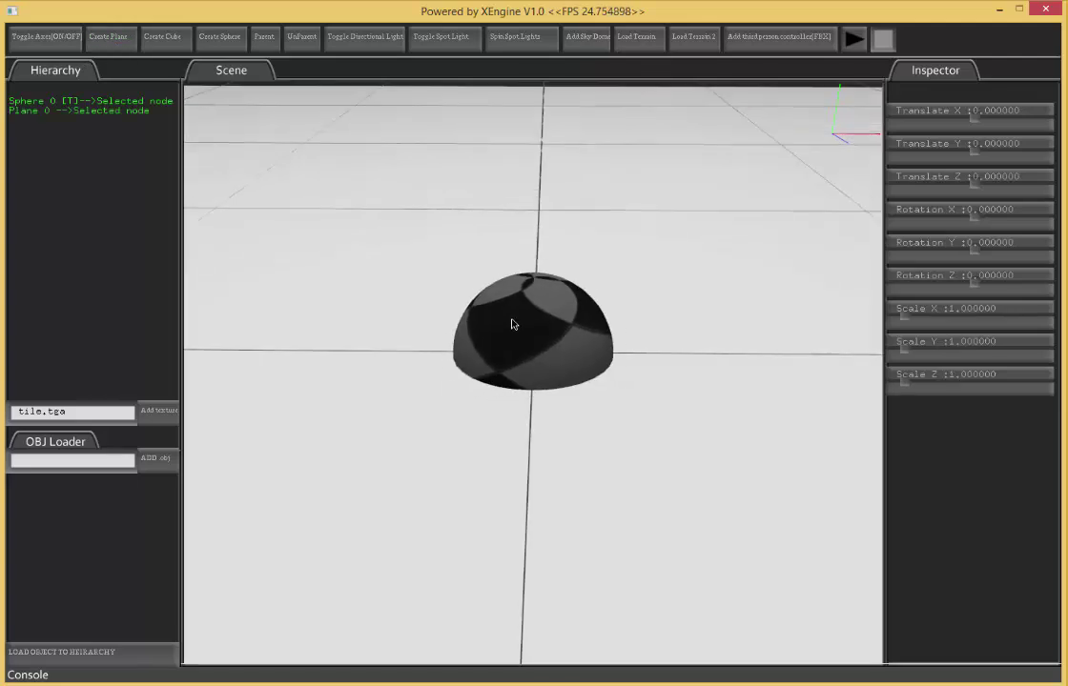
# - Switch the scene lighting from the directional light to the spot light
pyautogui.click(347, 38)
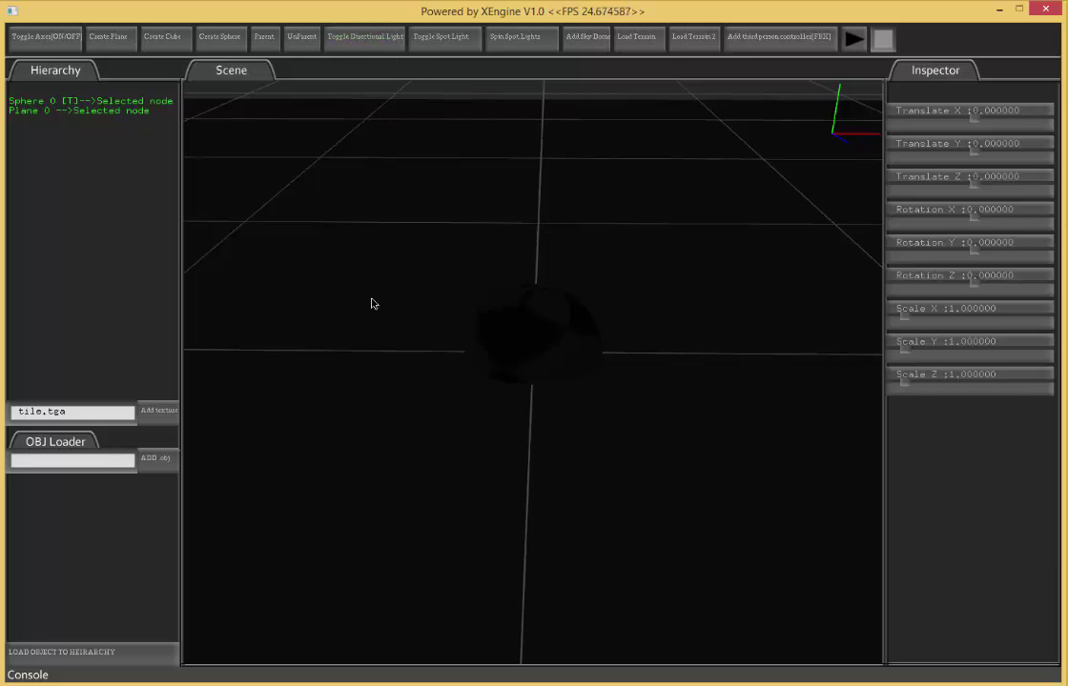
pyautogui.click(341, 40)
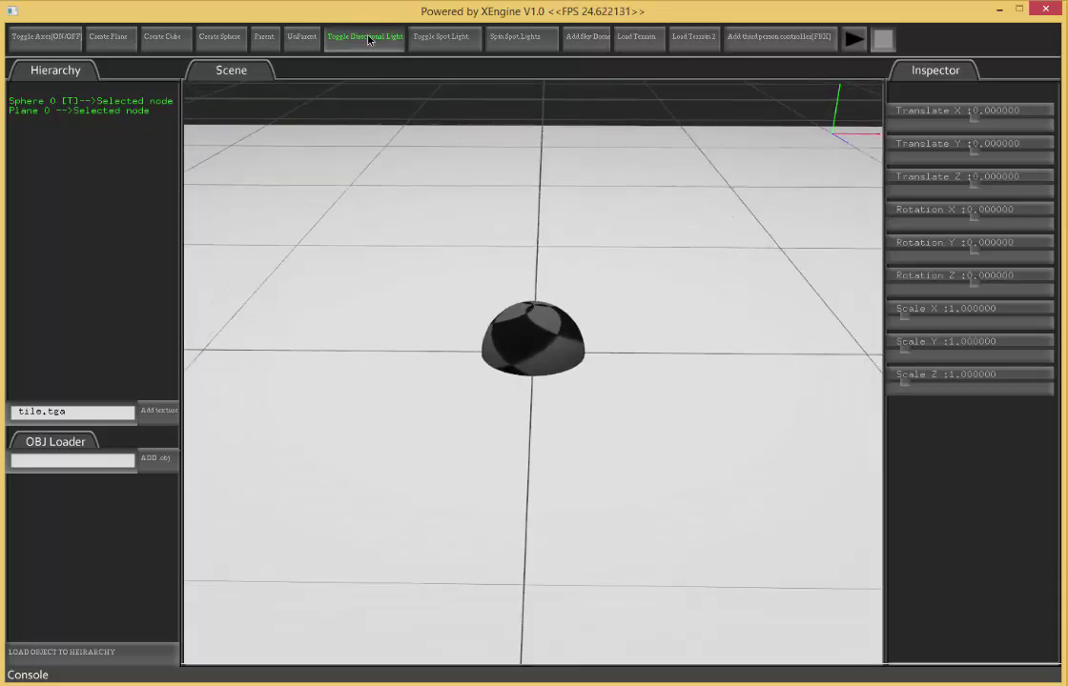
pyautogui.click(370, 49)
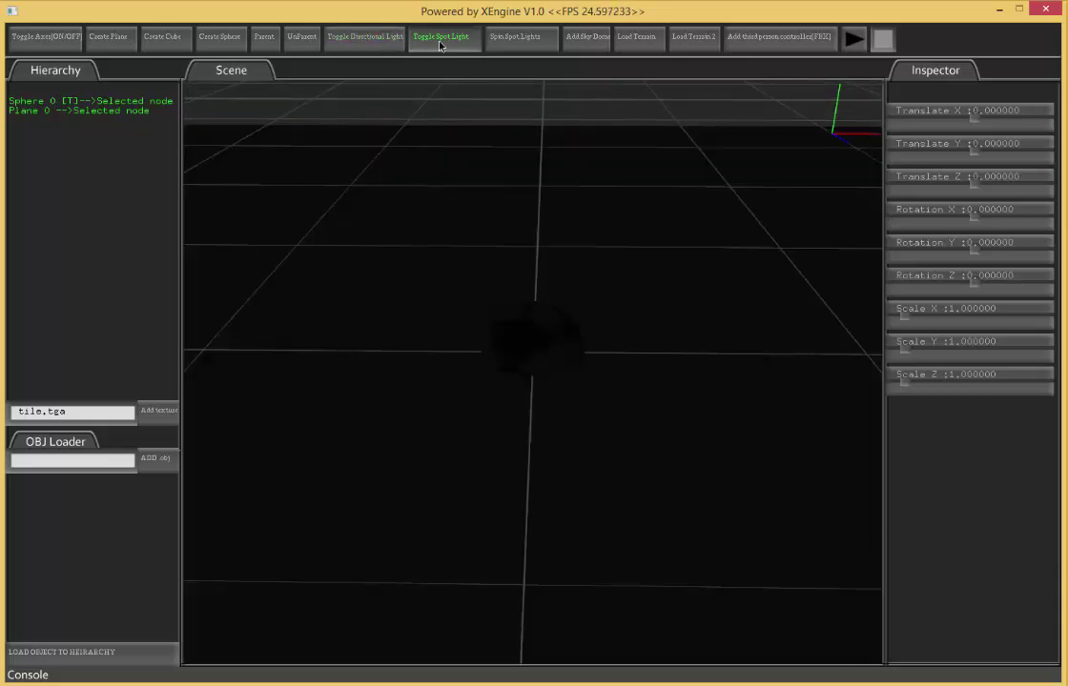
pyautogui.click(440, 42)
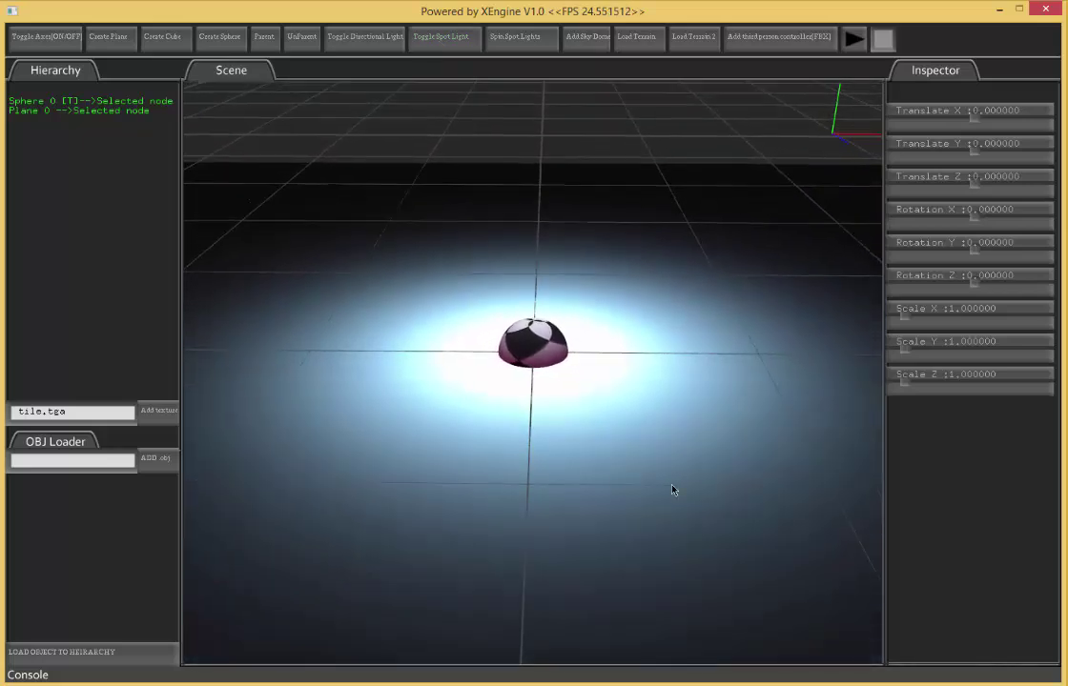
# - Switch the spinning spot lights on and off again, and turn off the spot light over the scene
pyautogui.scroll(-3, 543, 480)
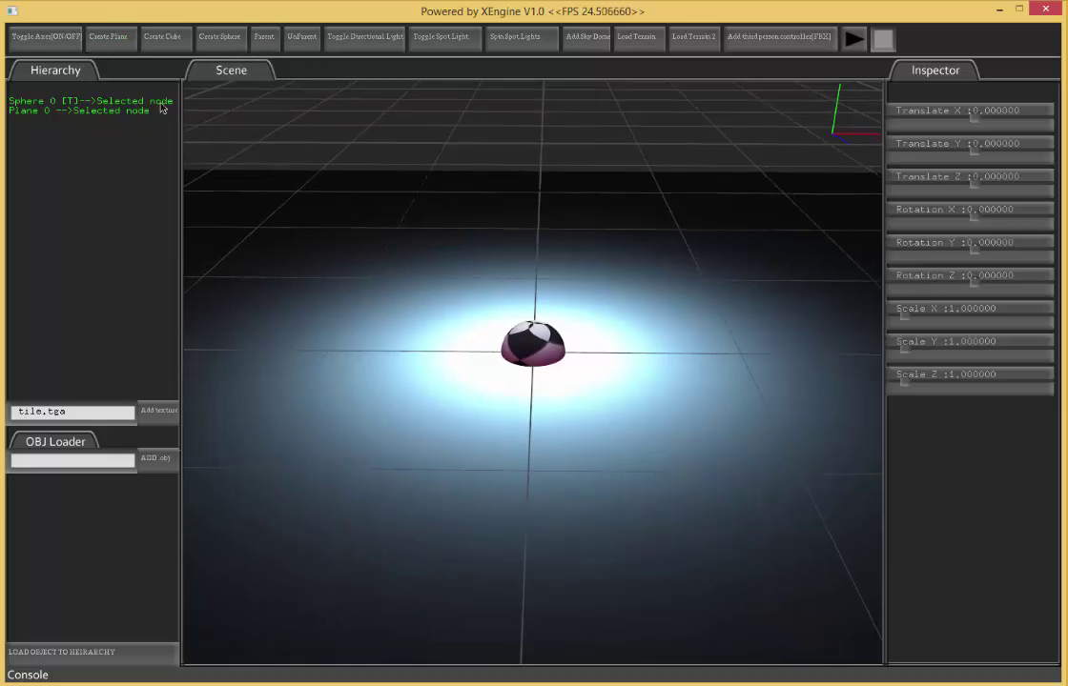
pyautogui.click(495, 48)
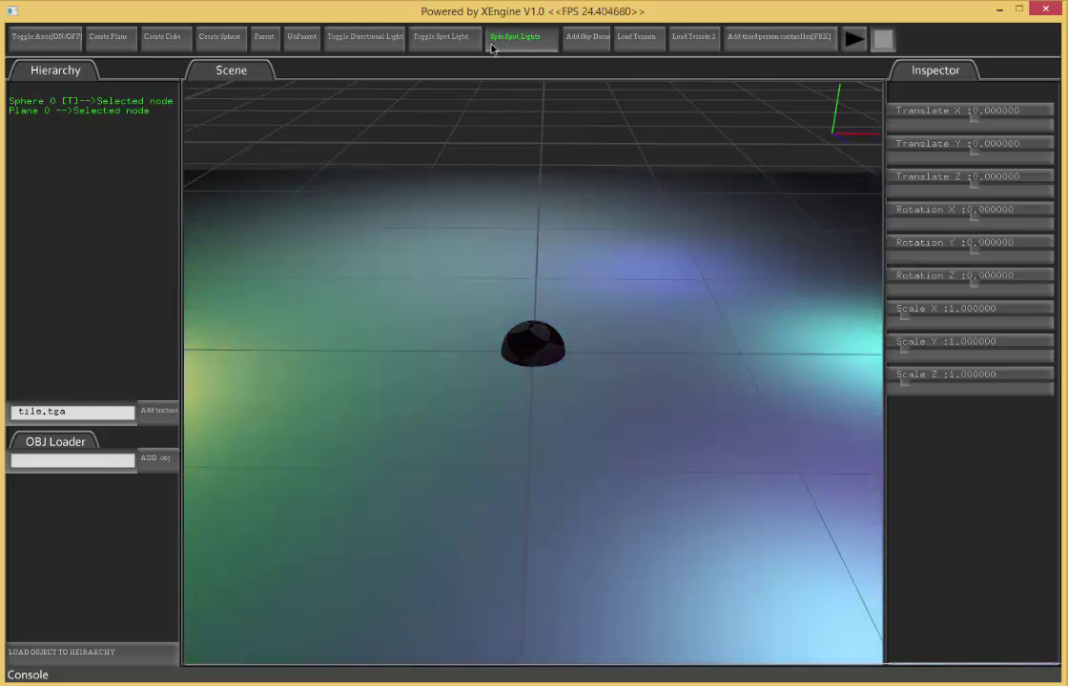
pyautogui.click(440, 38)
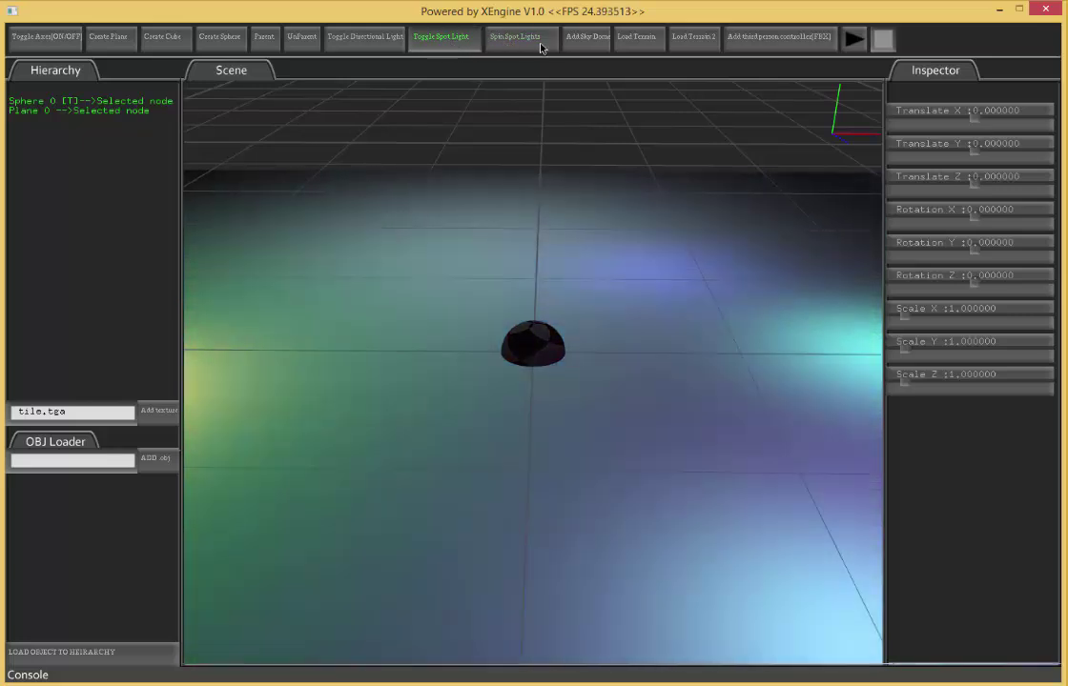
pyautogui.click(424, 38)
pyautogui.click(495, 42)
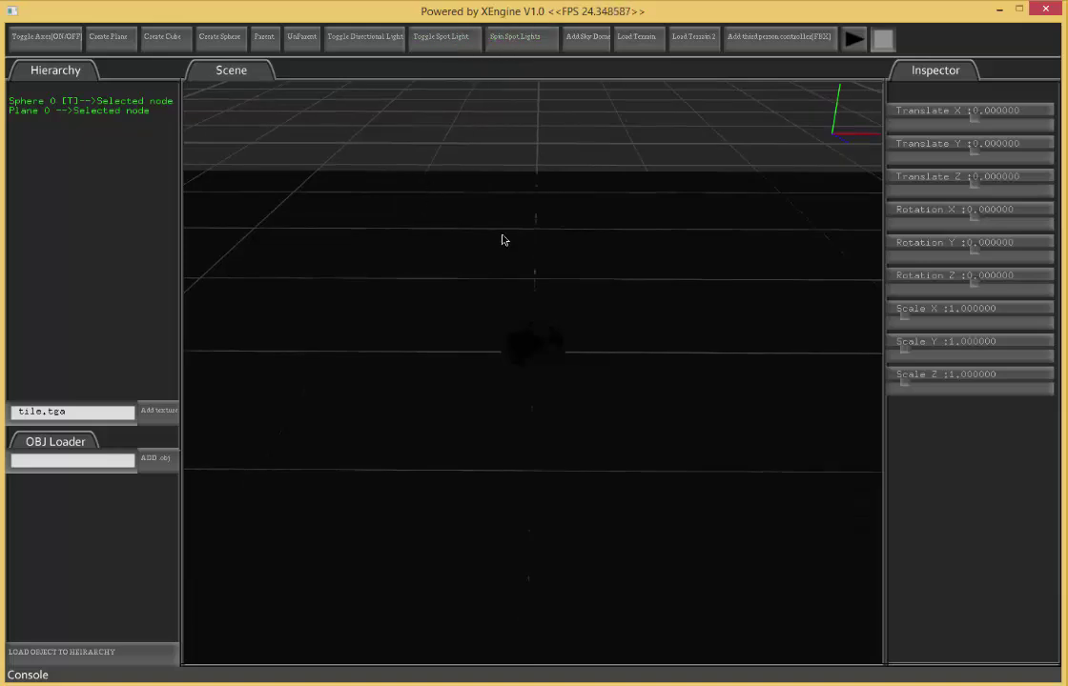
# - Delete the plane and the textured sphere from the scene
pyautogui.click(455, 230)
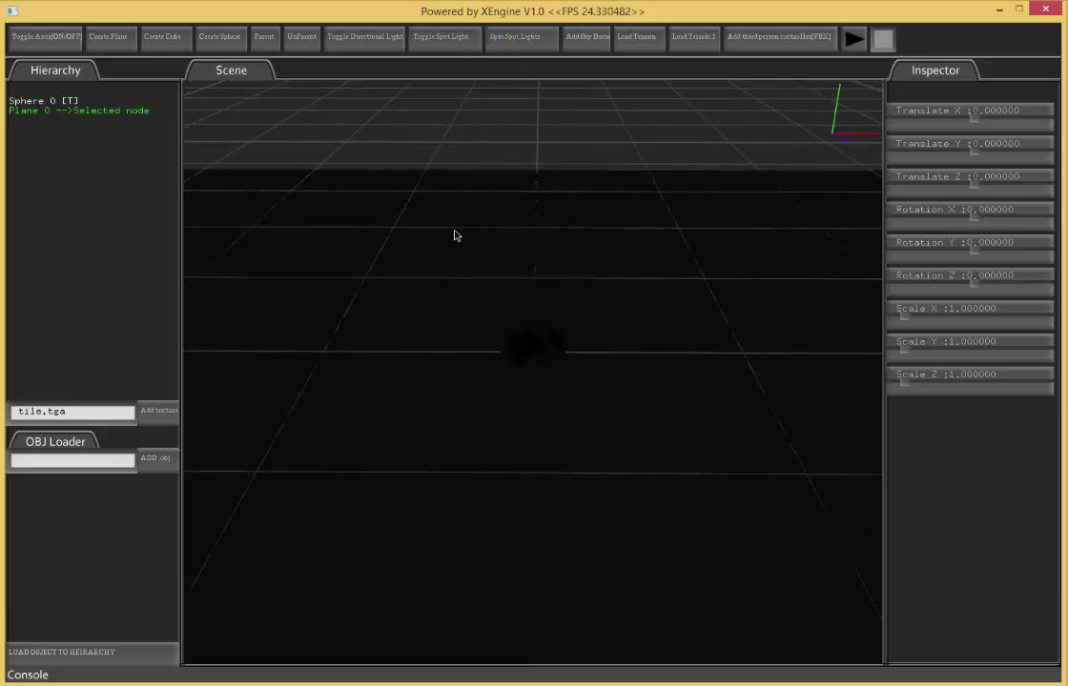
pyautogui.press('Delete')
pyautogui.click(544, 341)
pyautogui.press('Delete')
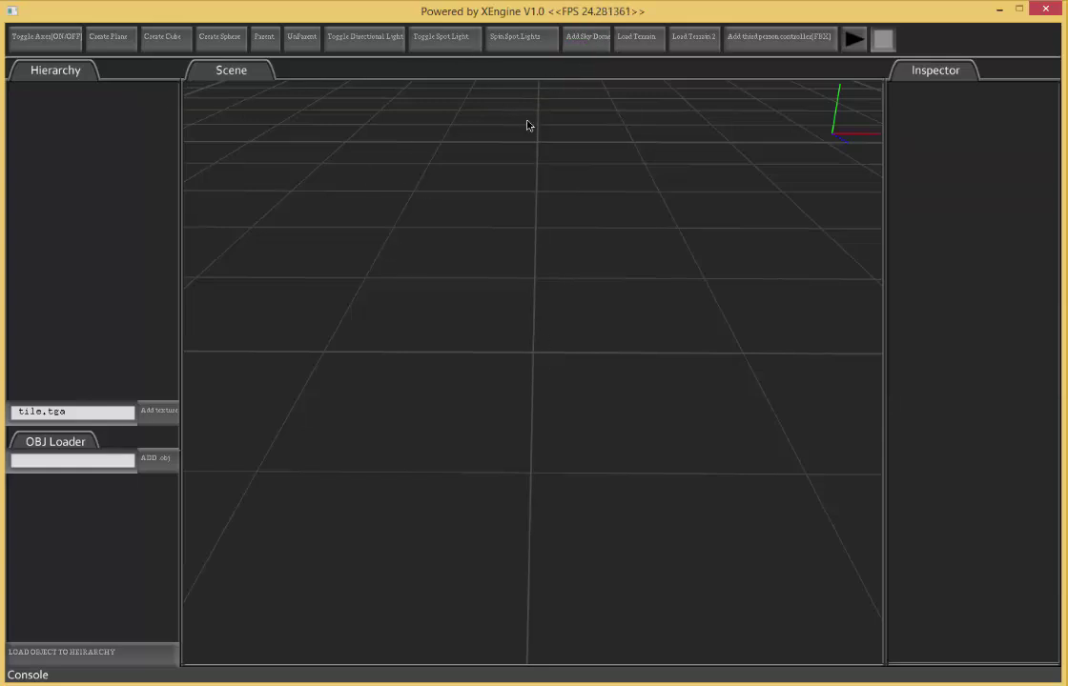
# - Add a sky dome to the empty scene and tilt the view up to the sky
pyautogui.click(586, 37)
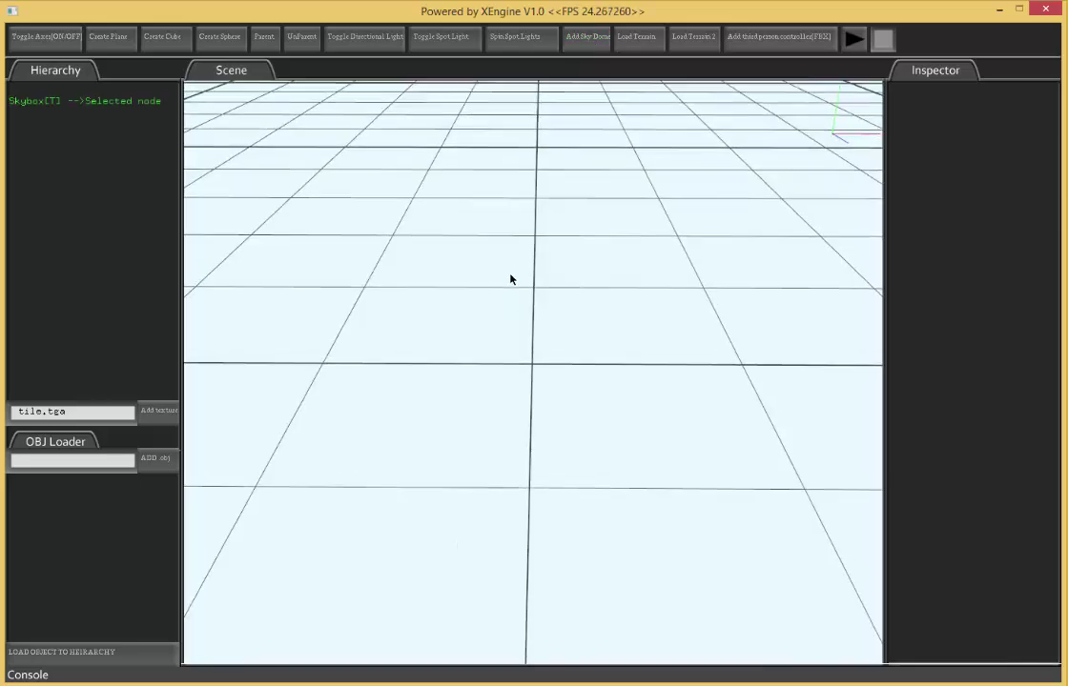
pyautogui.moveTo(513, 269); pyautogui.dragTo(560, 229, button='middle')
pyautogui.moveTo(560, 229); pyautogui.dragTo(550, 267)
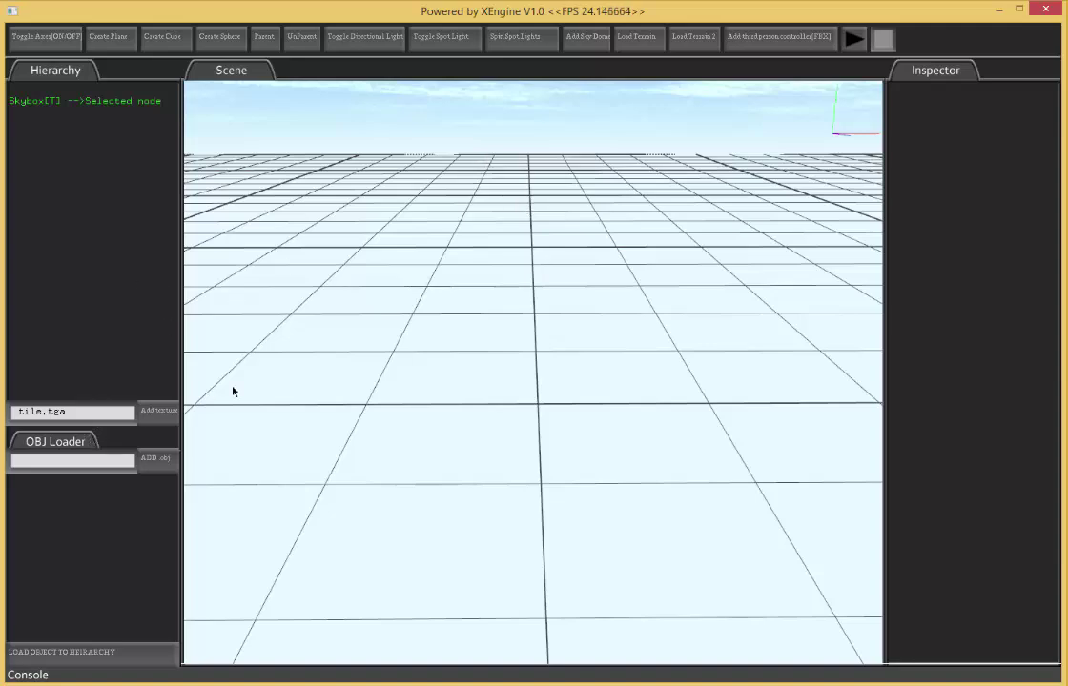
# - Load the first, grassy terrain under the sky dome
pyautogui.scroll(-5, 530, 296)
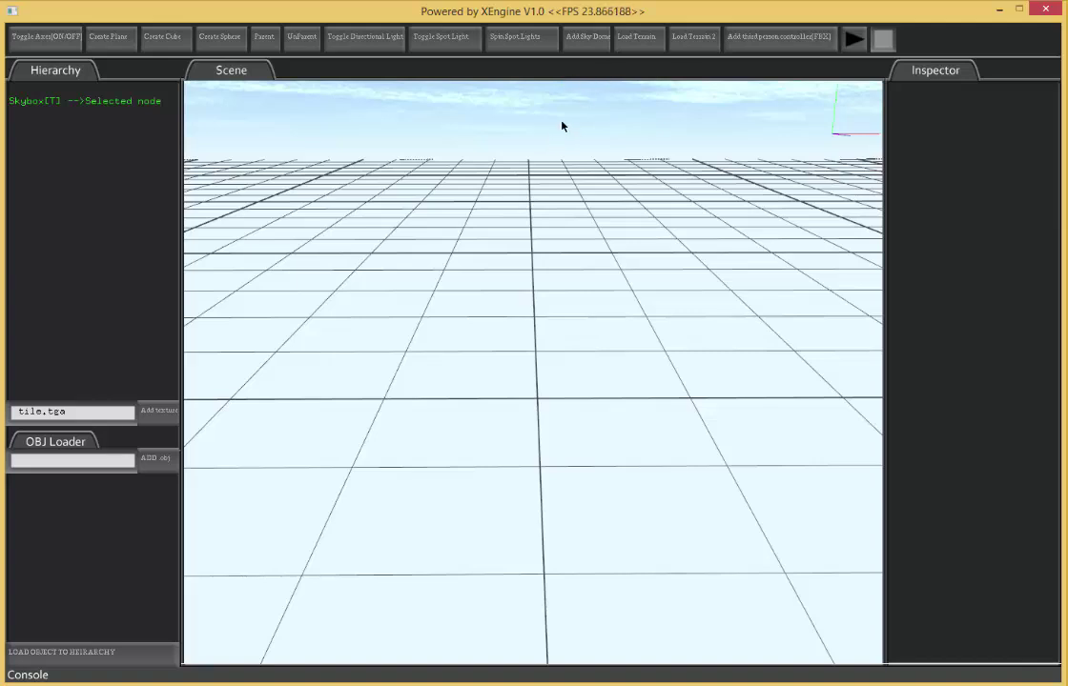
pyautogui.click(634, 52)
pyautogui.moveTo(548, 207); pyautogui.dragTo(577, 548)
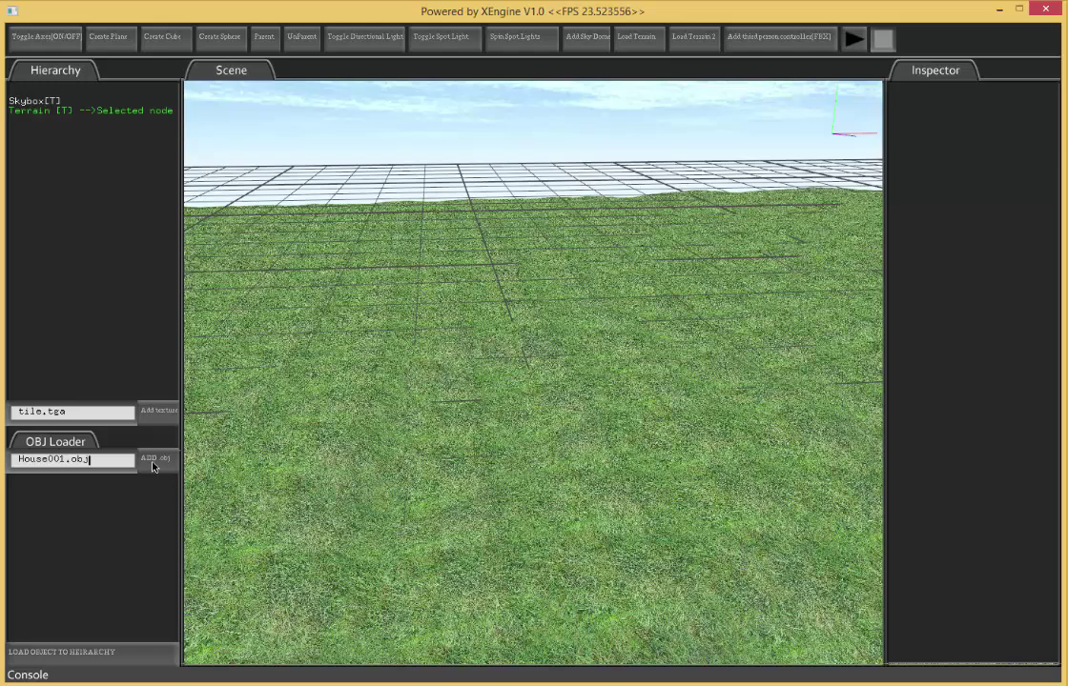
# - Add the model House001.obj to the OBJ loader and load it into the scene hierarchy
pyautogui.click(153, 460)
pyautogui.click(77, 503)
pyautogui.click(113, 653)
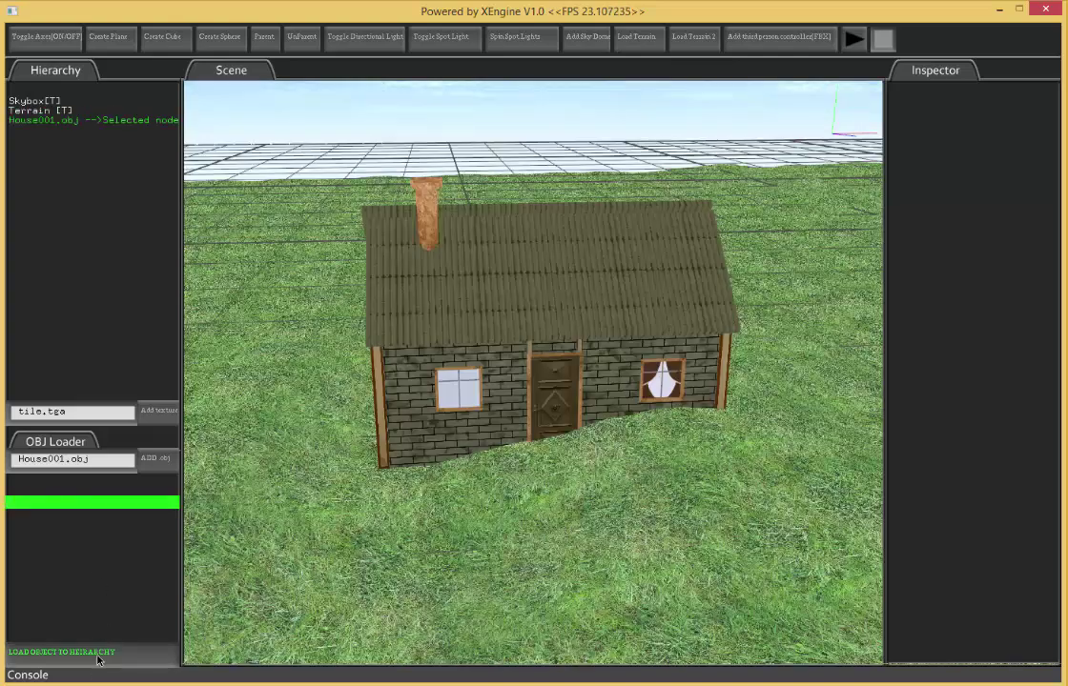
# - Select the house and move it to about 33.04 in X
pyautogui.scroll(-5, 448, 417)
pyautogui.scroll(2, 549, 328)
pyautogui.click(572, 326)
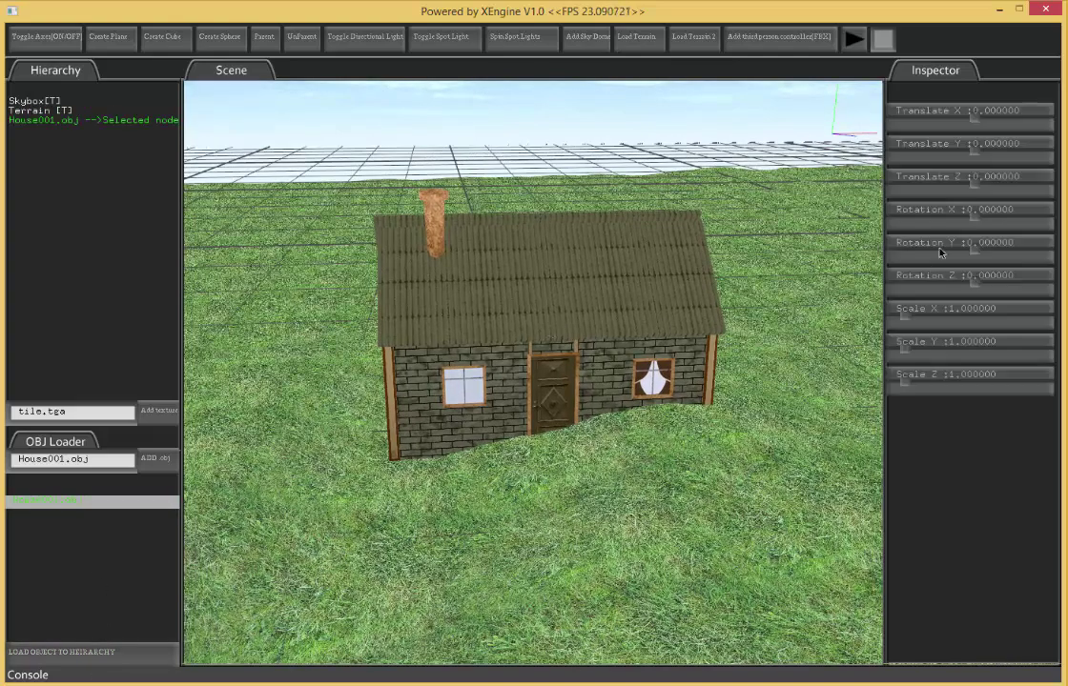
pyautogui.moveTo(972, 119); pyautogui.dragTo(1001, 122)
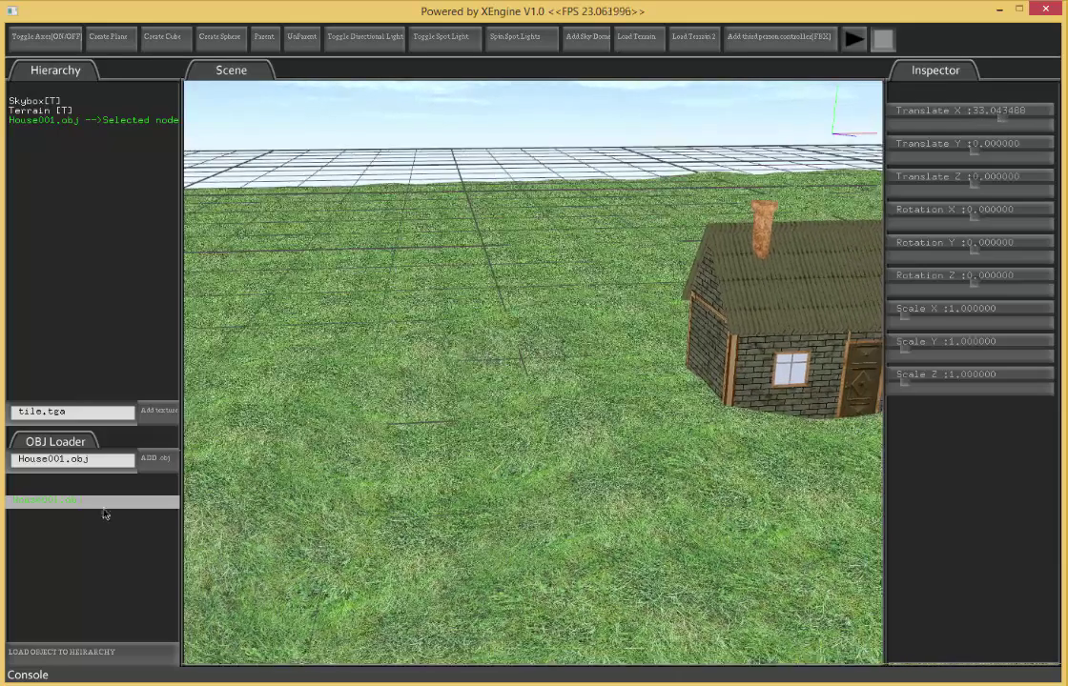
# - Load a second House001.obj into the hierarchy and move it to about -34.78 in X
pyautogui.click(103, 505)
pyautogui.click(69, 656)
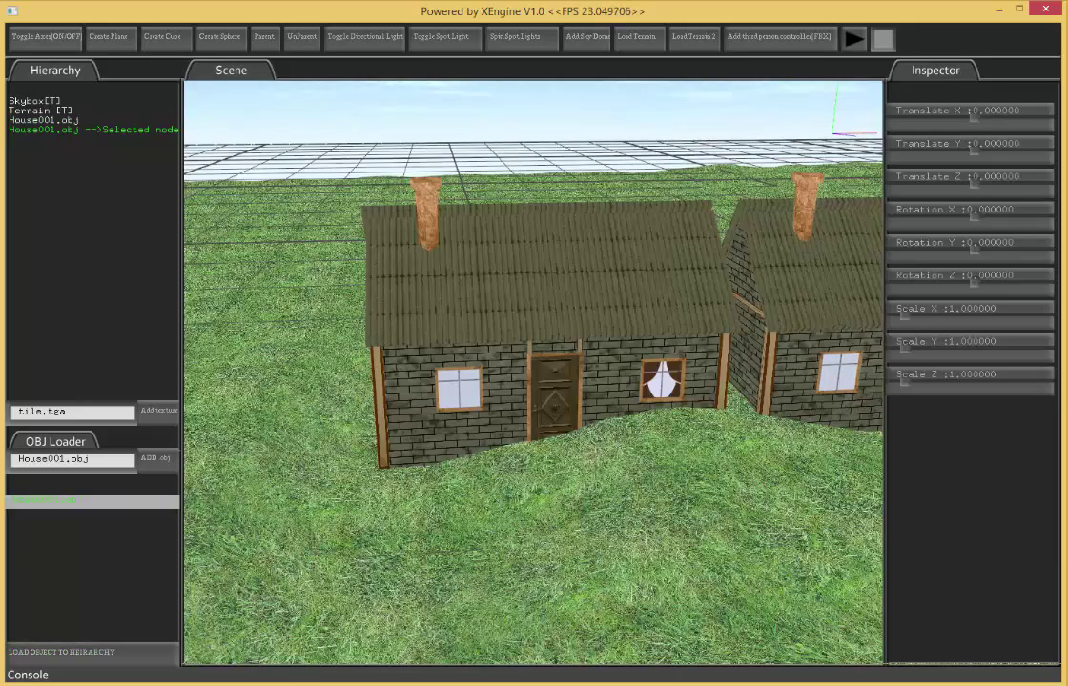
pyautogui.moveTo(981, 118); pyautogui.dragTo(938, 116)
pyautogui.scroll(-8, 456, 367)
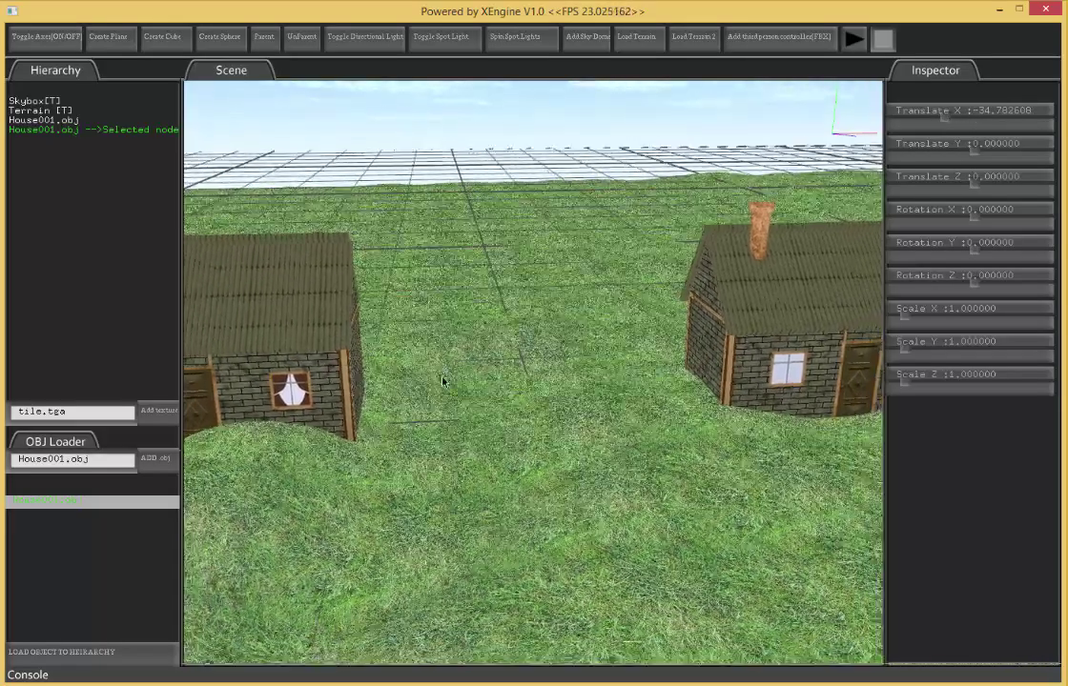
# - Load SeaBird.obj into the hierarchy and raise the bird to about 13.91 in Y
pyautogui.press('s')
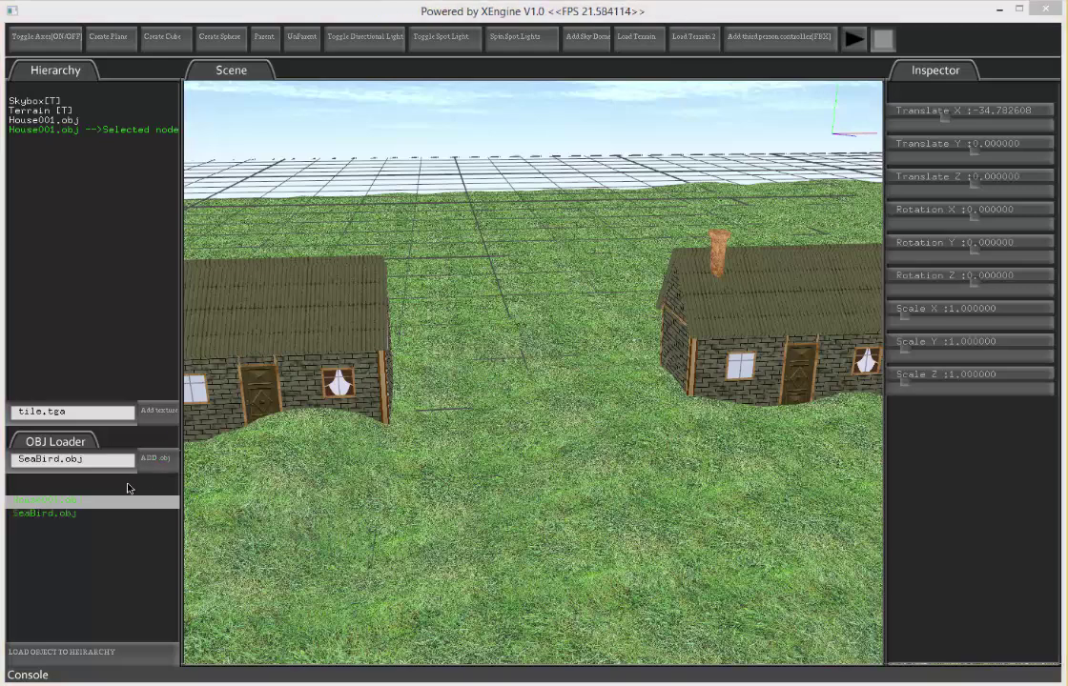
pyautogui.click(58, 520)
pyautogui.click(82, 654)
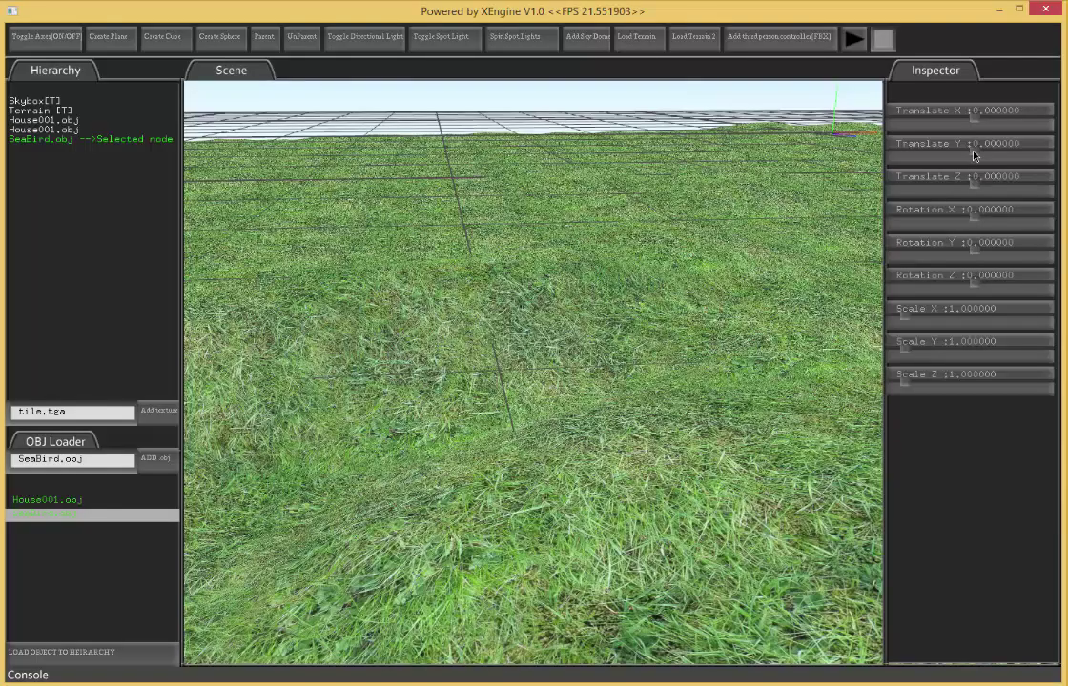
pyautogui.moveTo(974, 154); pyautogui.dragTo(986, 153)
pyautogui.scroll(-10, 701, 260)
pyautogui.scroll(-5, 588, 303)
pyautogui.scroll(-1, 734, 353)
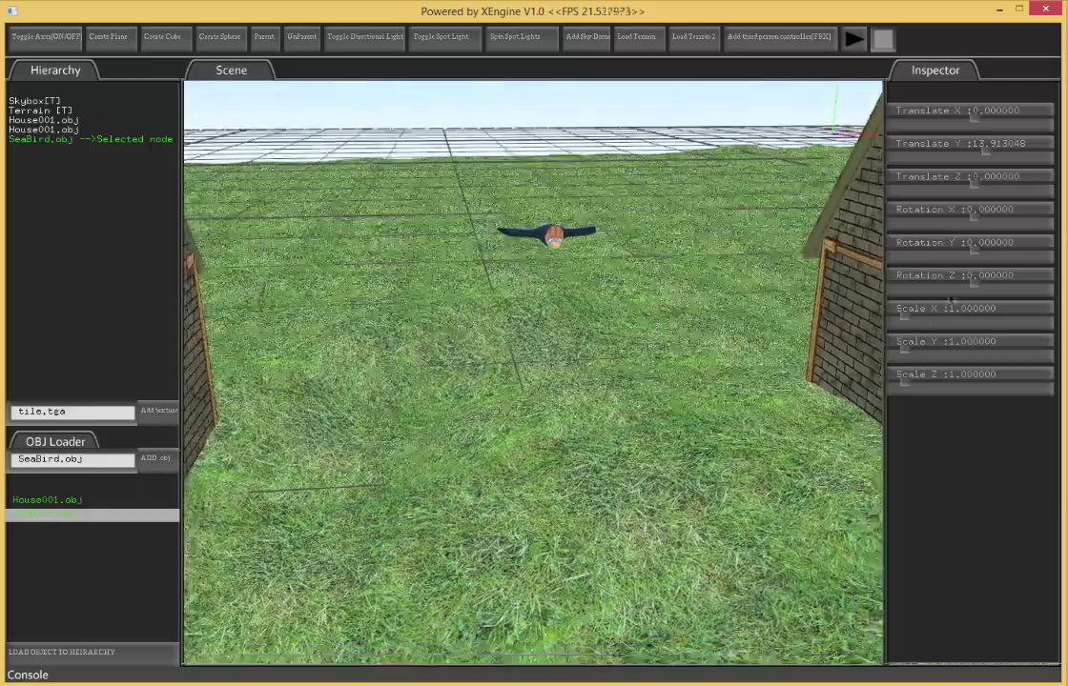
# - Scale the sea bird to about 1.95, 2.08 and 1.65 in X, Y, Z and rotate it to about -15.65, 12.52 and -37.57
pyautogui.moveTo(905, 354); pyautogui.dragTo(920, 318)
pyautogui.moveTo(903, 387); pyautogui.dragTo(911, 384)
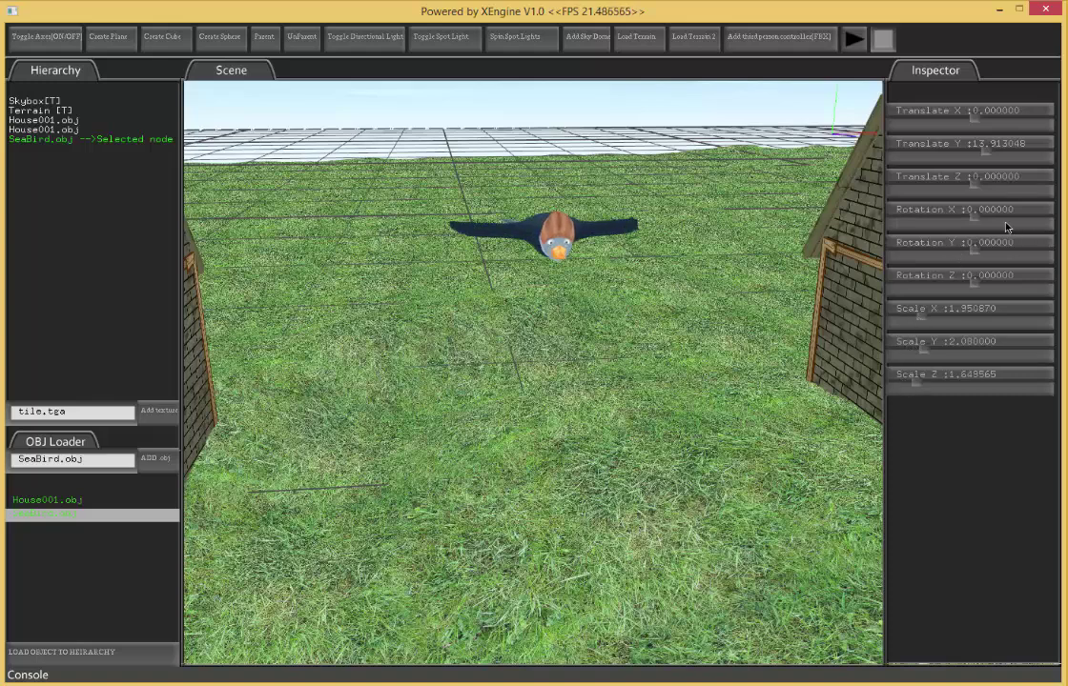
pyautogui.moveTo(972, 255); pyautogui.dragTo(968, 219)
pyautogui.moveTo(970, 278); pyautogui.dragTo(974, 248)
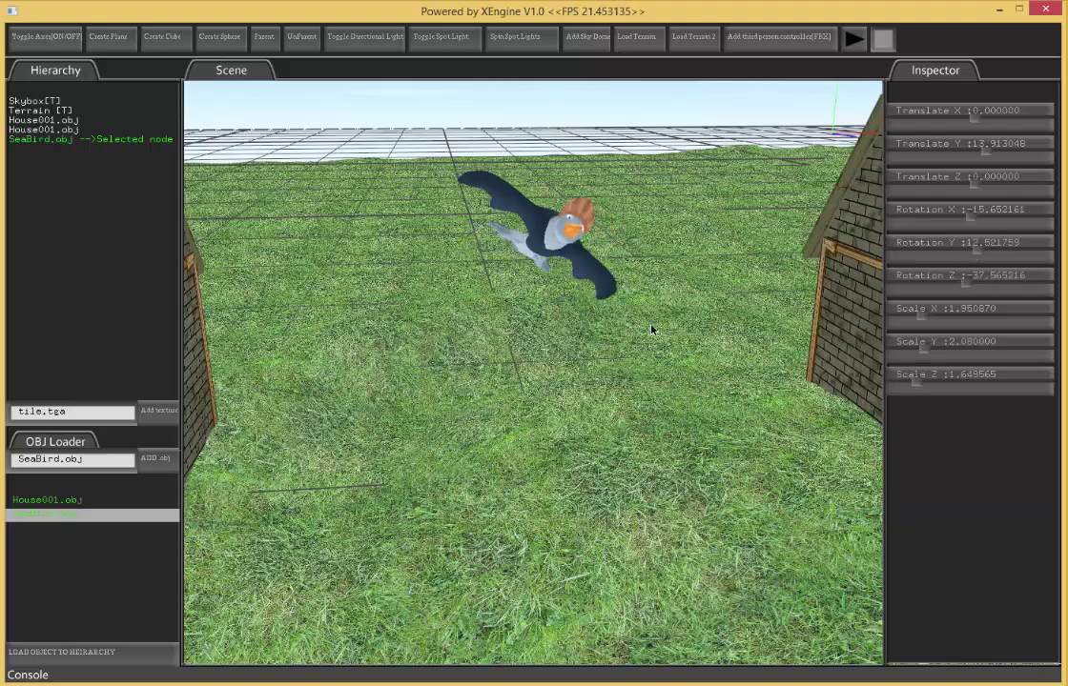
# - Load a second SeaBird.obj into the hierarchy and raise it to about 14.78 in Y
pyautogui.scroll(-3, 640, 358)
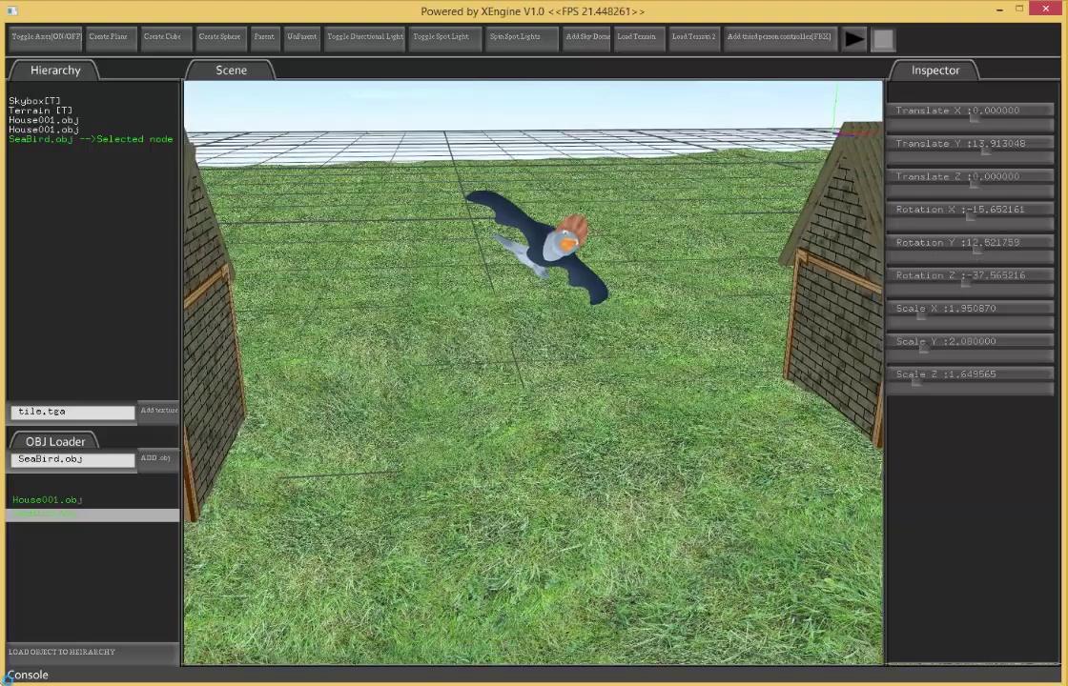
pyautogui.click(91, 654)
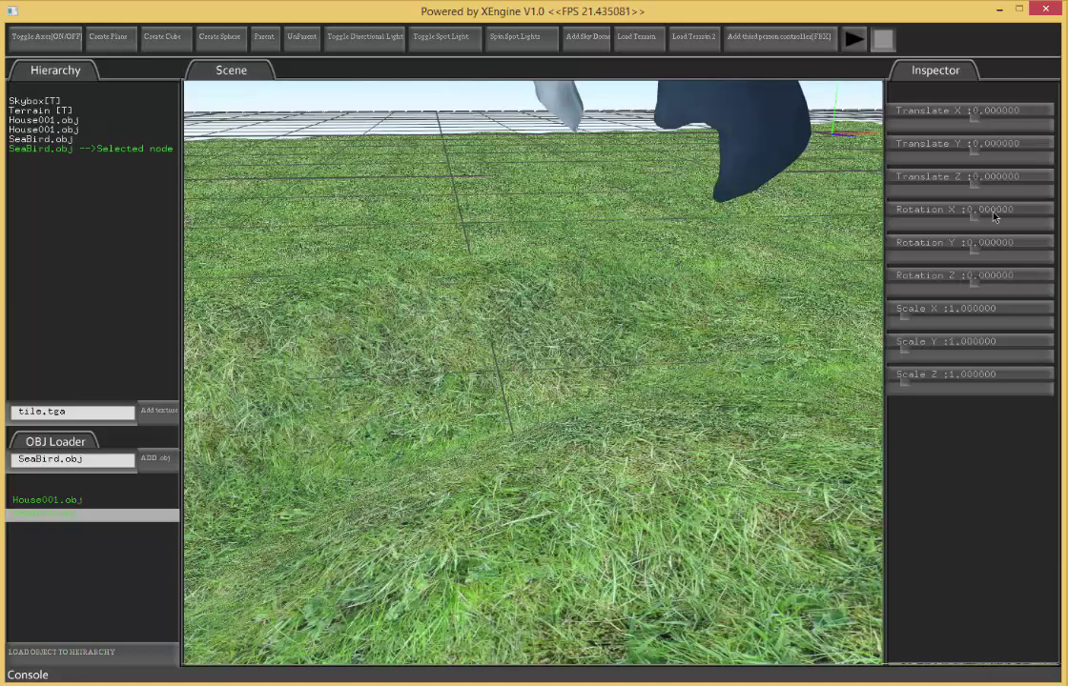
pyautogui.moveTo(978, 160); pyautogui.dragTo(985, 157)
pyautogui.scroll(-5, 584, 234)
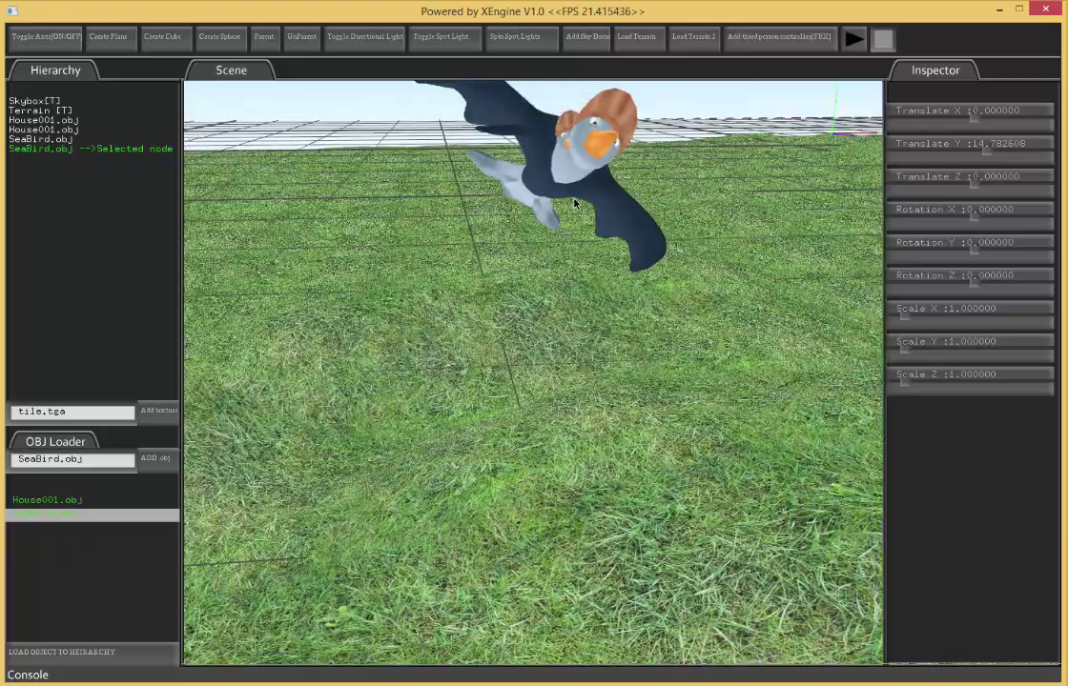
pyautogui.press('s')
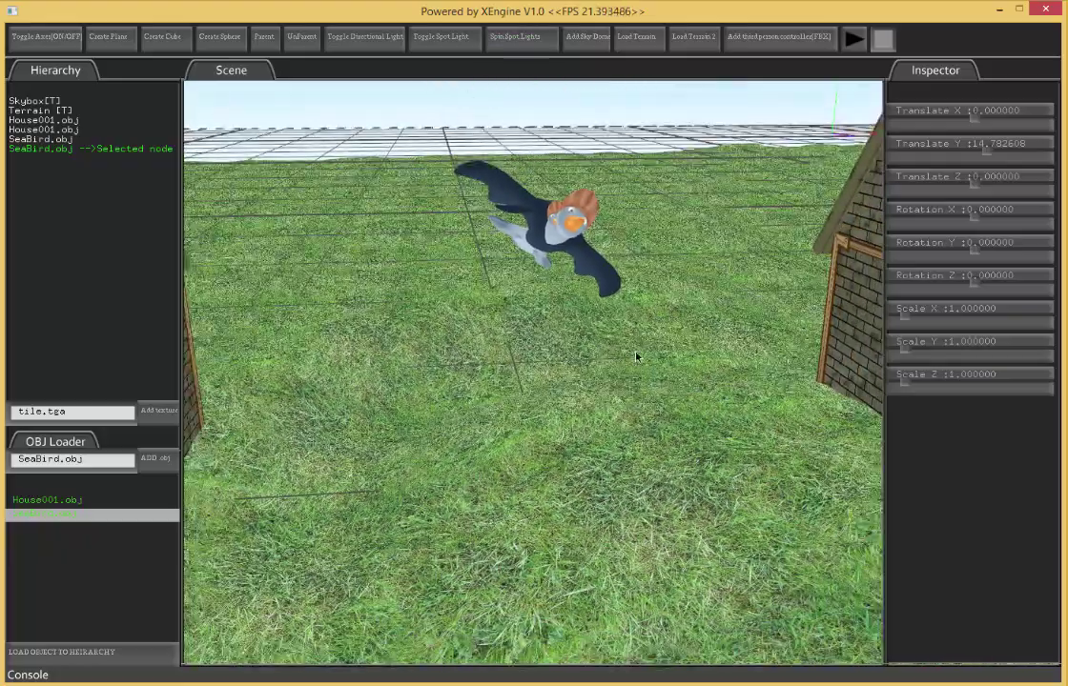
pyautogui.press('s')
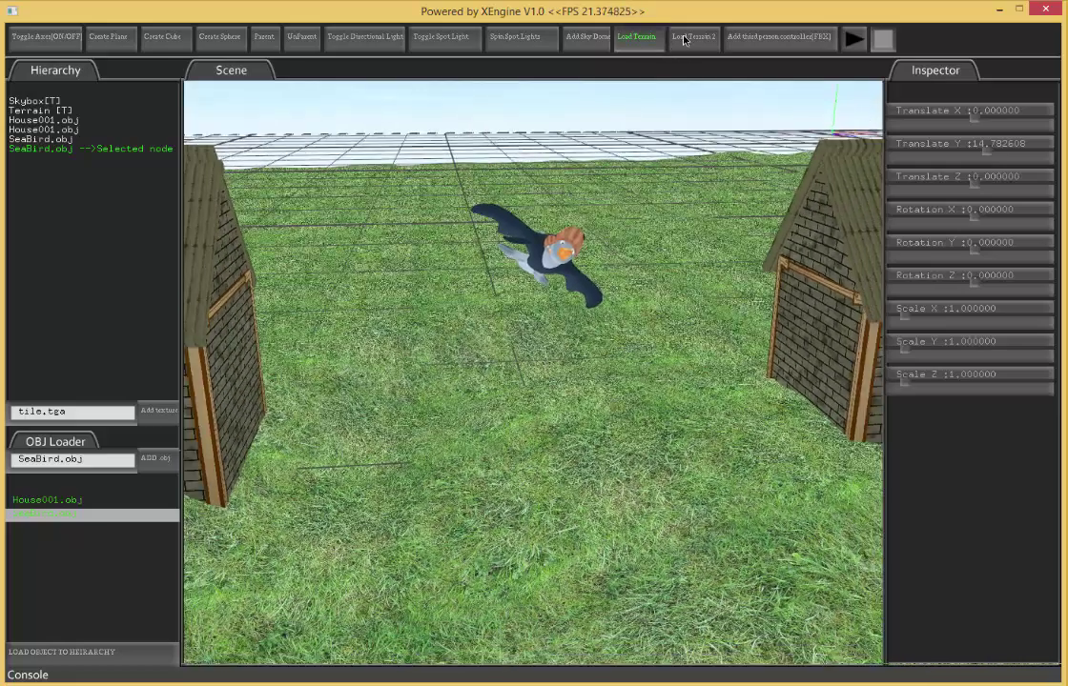
# - Delete the grassy terrain and load the second terrain in its place
pyautogui.click(512, 410)
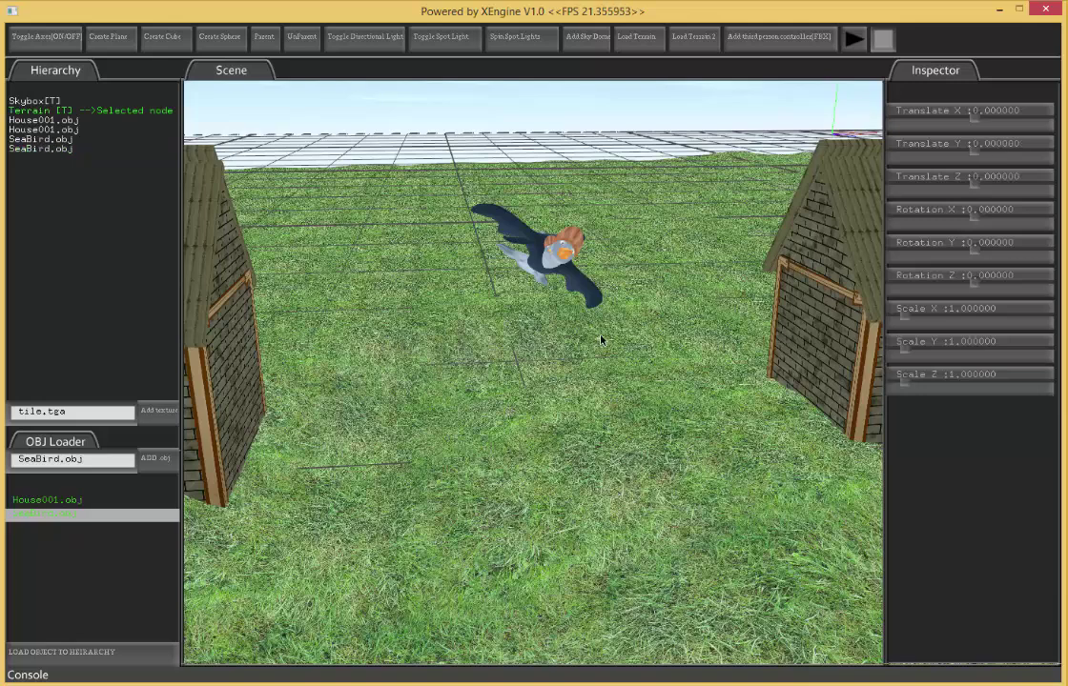
pyautogui.press('Delete')
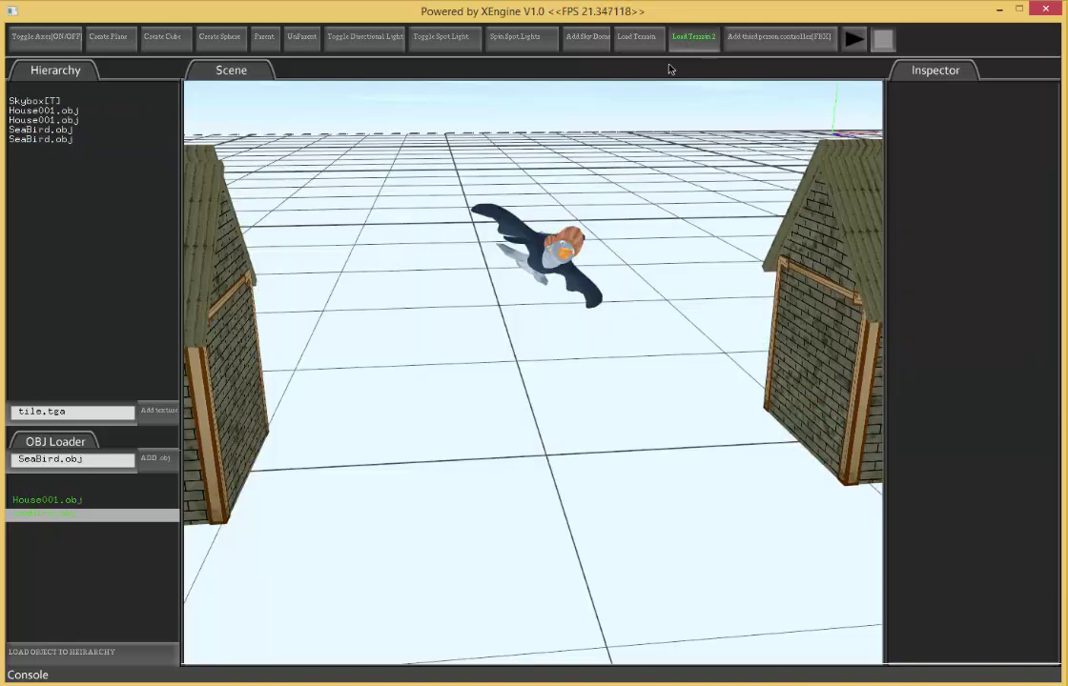
pyautogui.click(695, 38)
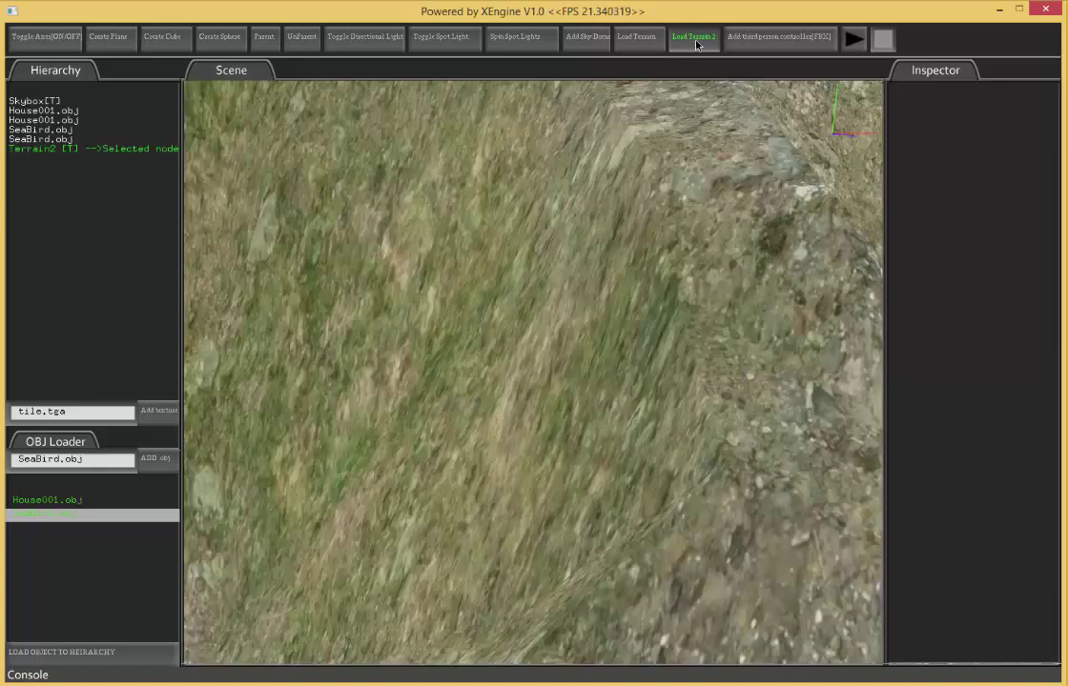
# - Examine the second terrain's hills and peaks from several distances and angles
pyautogui.scroll(-10, 575, 270)
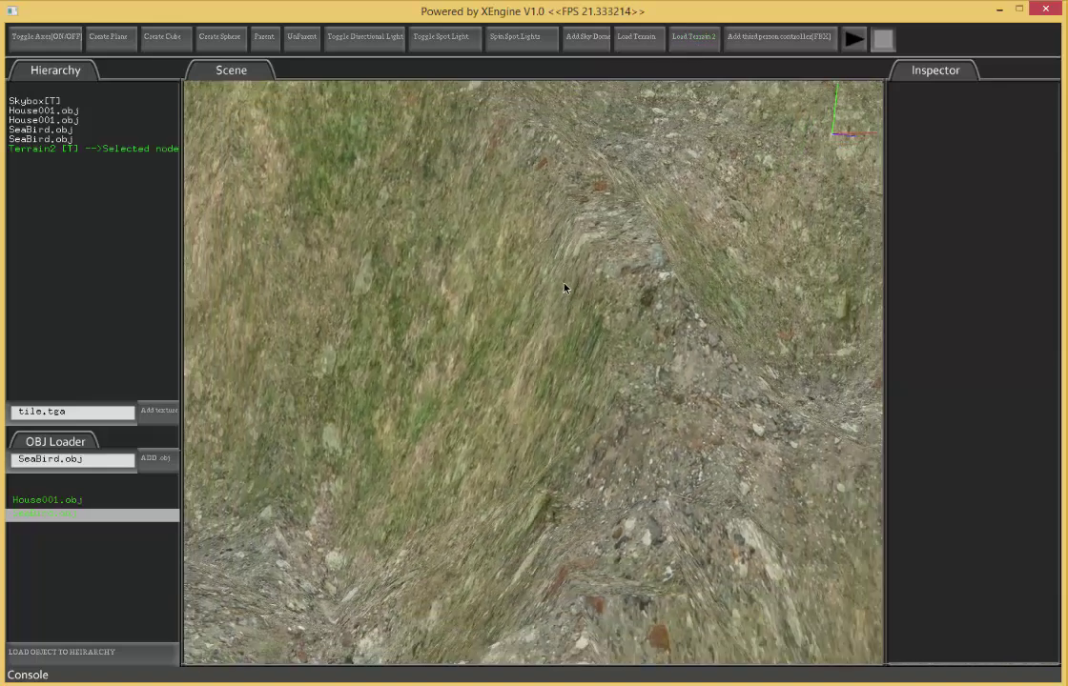
pyautogui.scroll(-10, 564, 288)
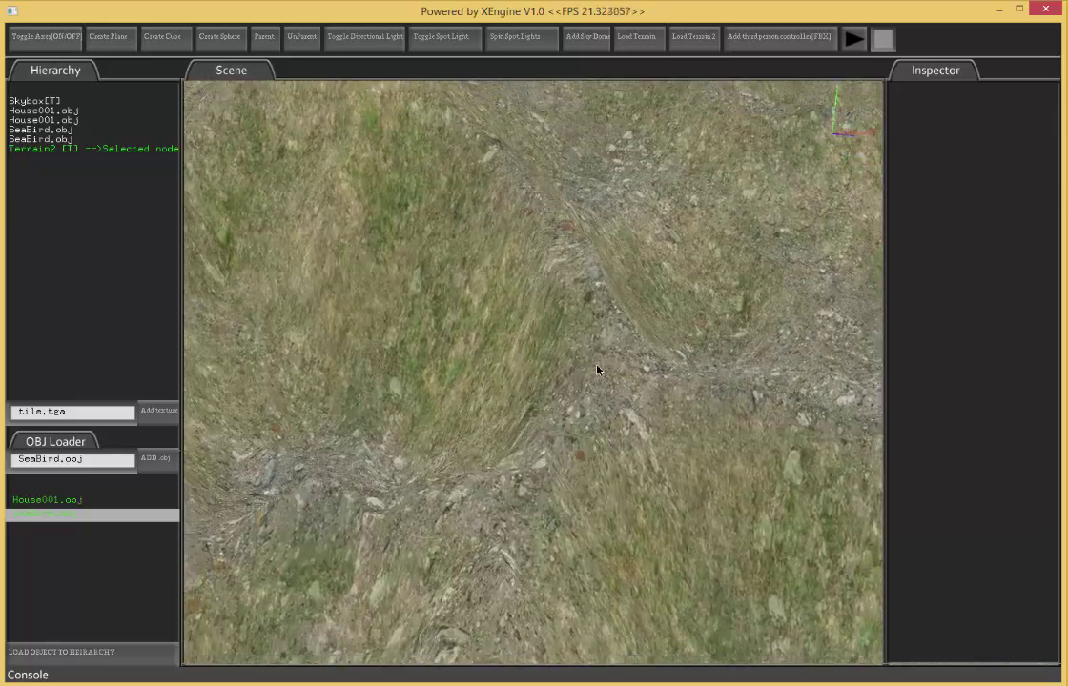
pyautogui.moveTo(596, 370); pyautogui.dragTo(590, 309, button='middle')
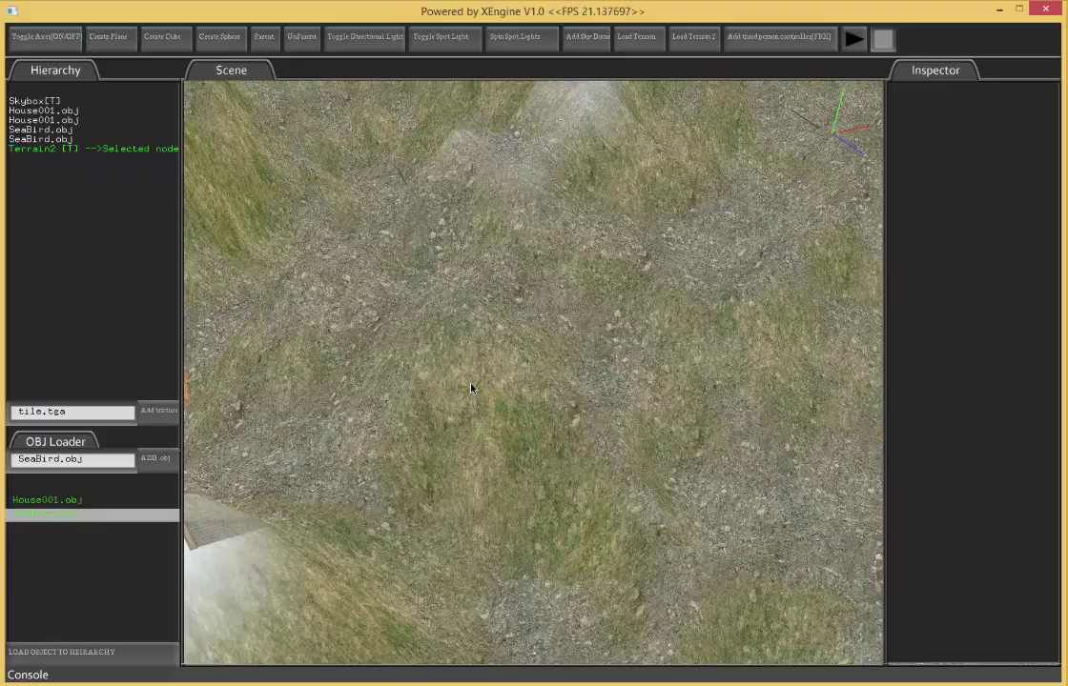
pyautogui.moveTo(470, 388); pyautogui.dragTo(695, 359, button='middle')
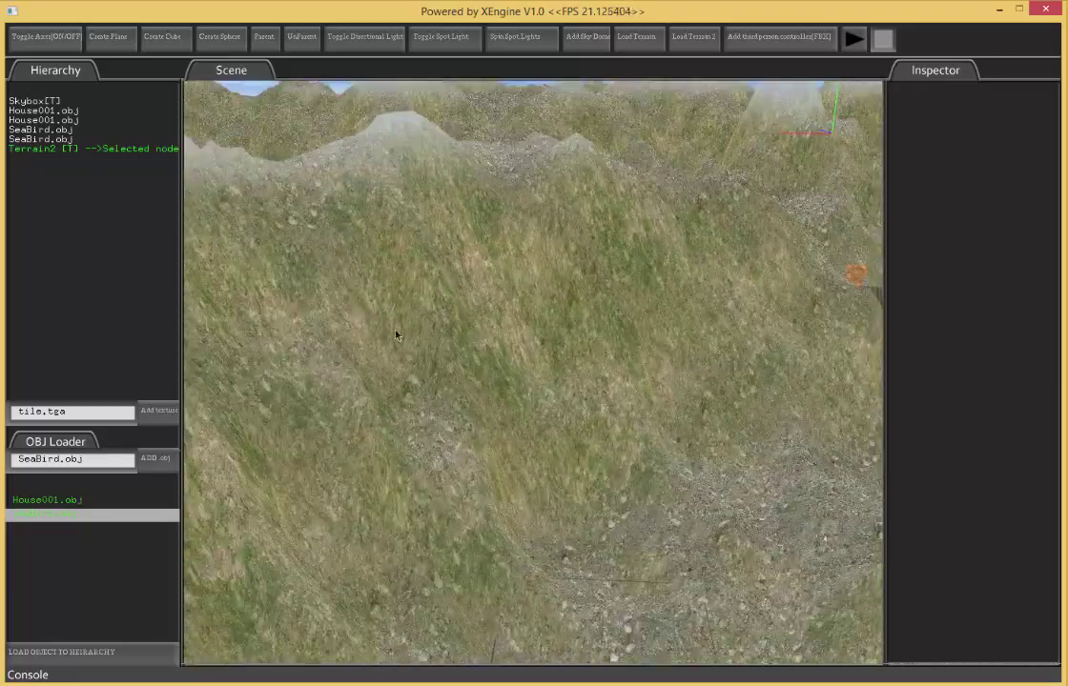
pyautogui.moveTo(343, 298); pyautogui.dragTo(541, 322, button='middle')
pyautogui.moveTo(538, 321); pyautogui.dragTo(654, 238)
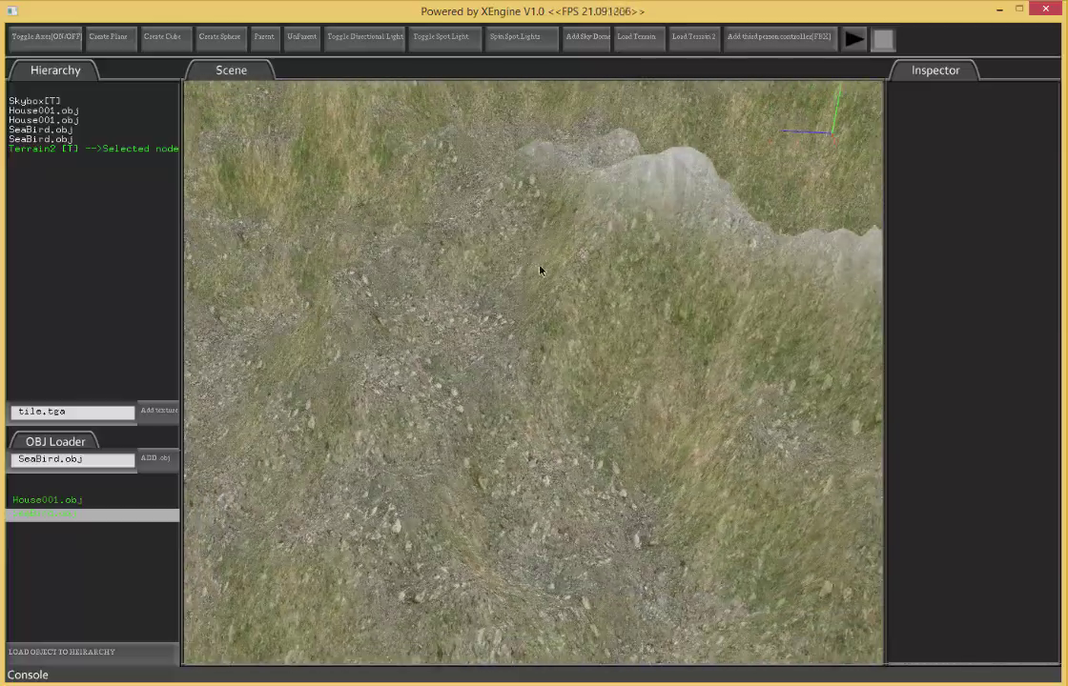
pyautogui.moveTo(561, 272); pyautogui.dragTo(489, 236)
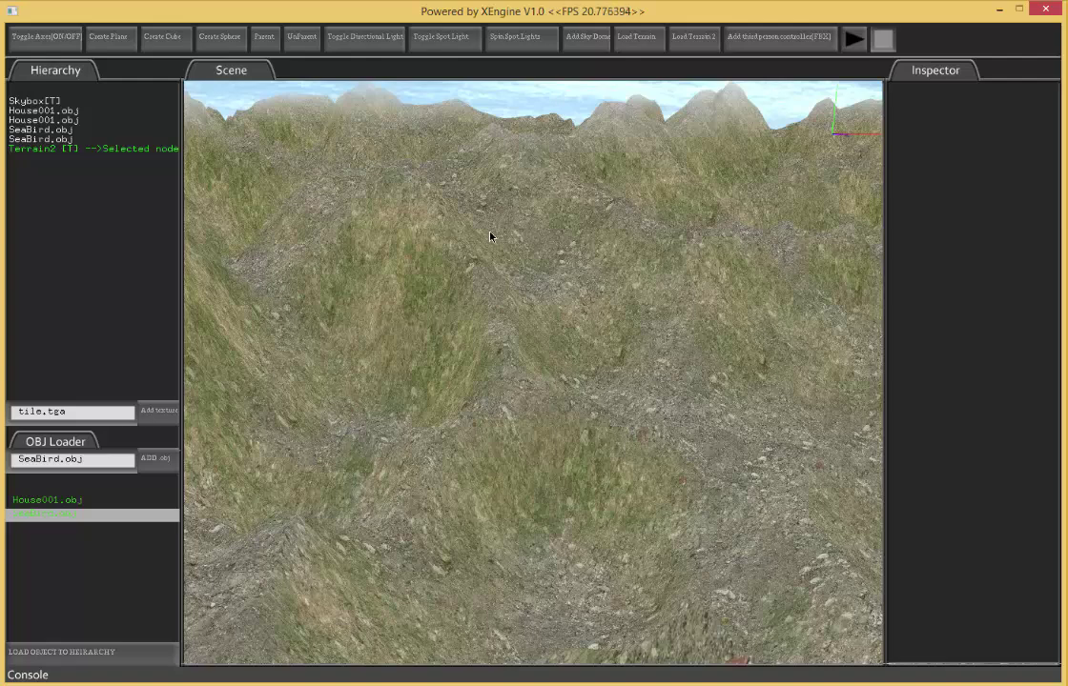
# - Add the FBX third-person controller to the scene and start play mode
pyautogui.click(745, 39)
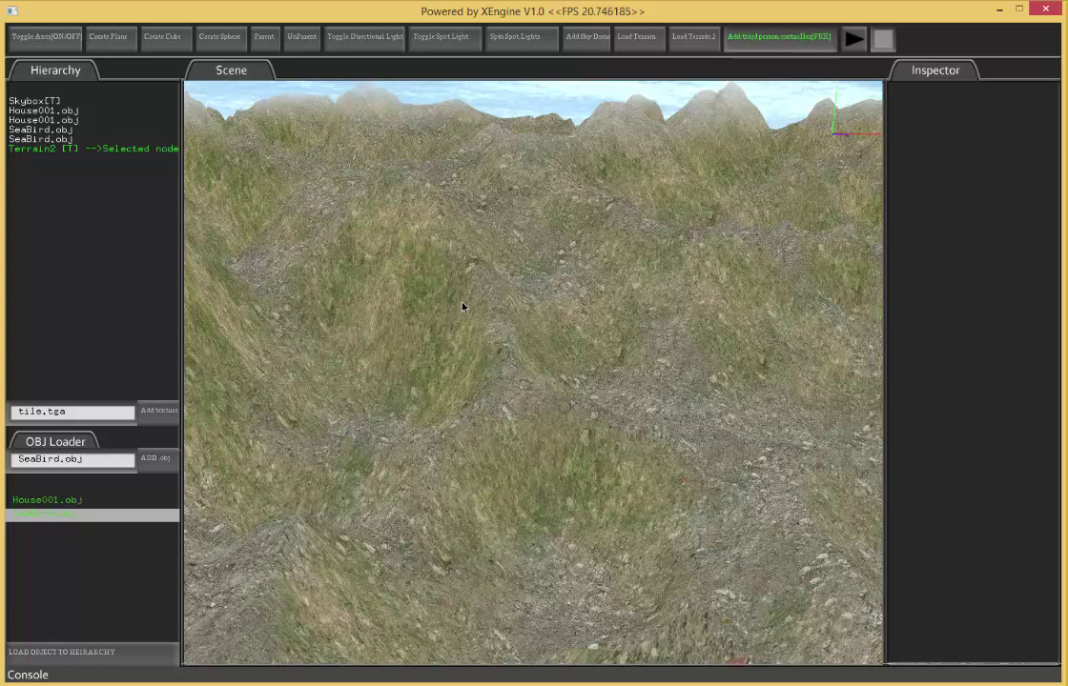
pyautogui.moveTo(482, 571); pyautogui.dragTo(434, 567)
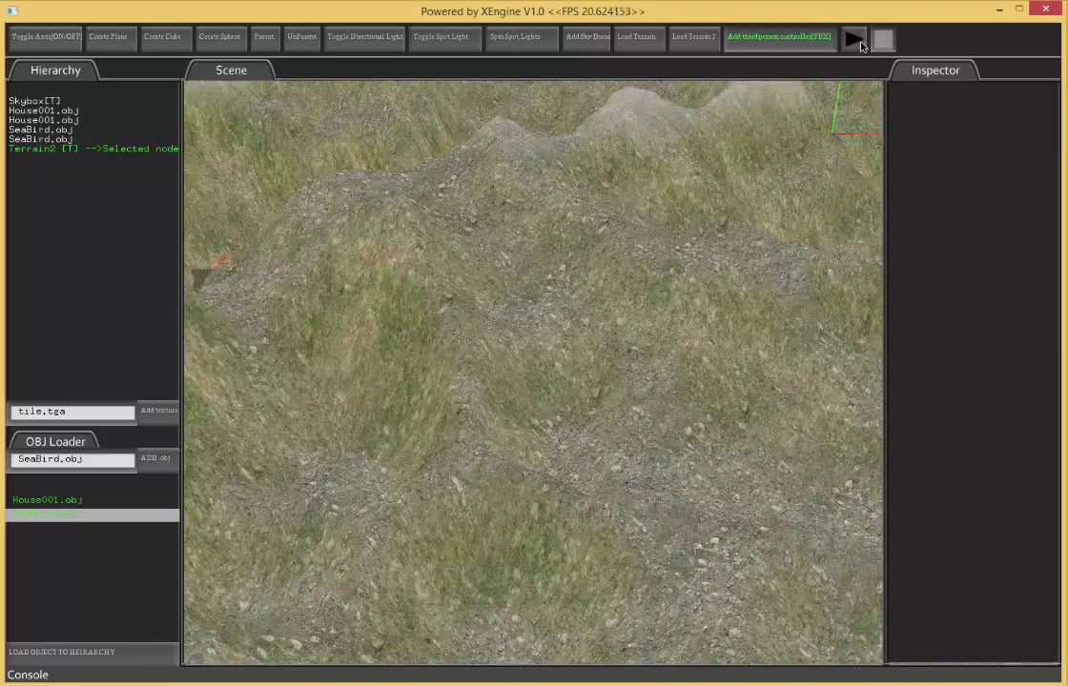
pyautogui.click(855, 42)
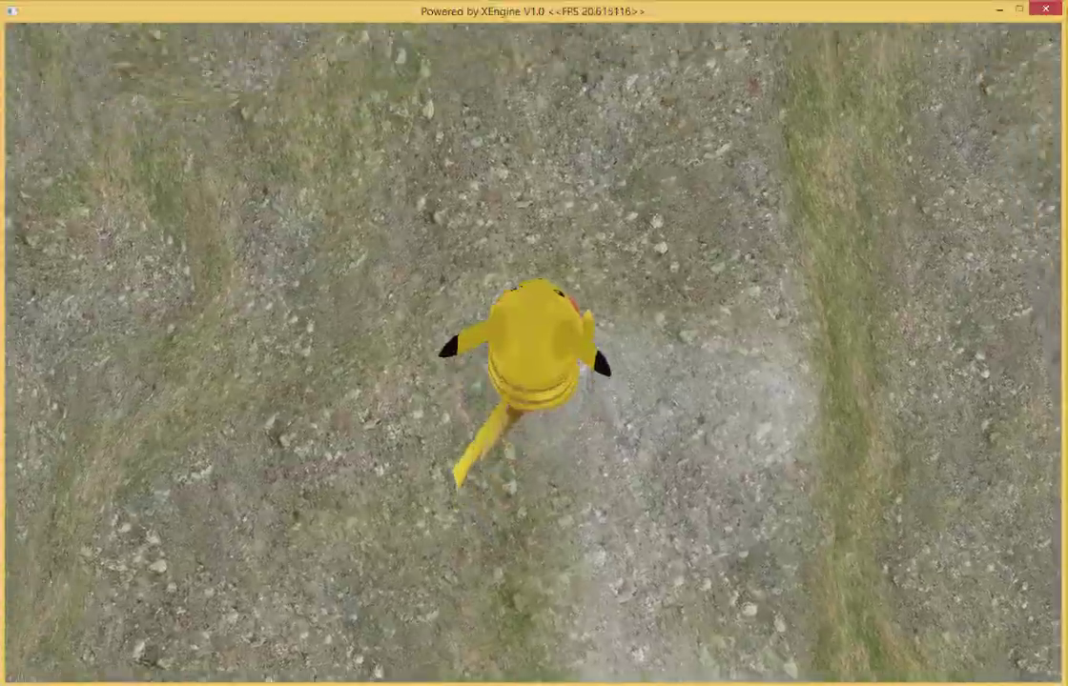
# - Walk the third-person character across the second terrain's hills and valleys, then exit play mode
pyautogui.press('w')
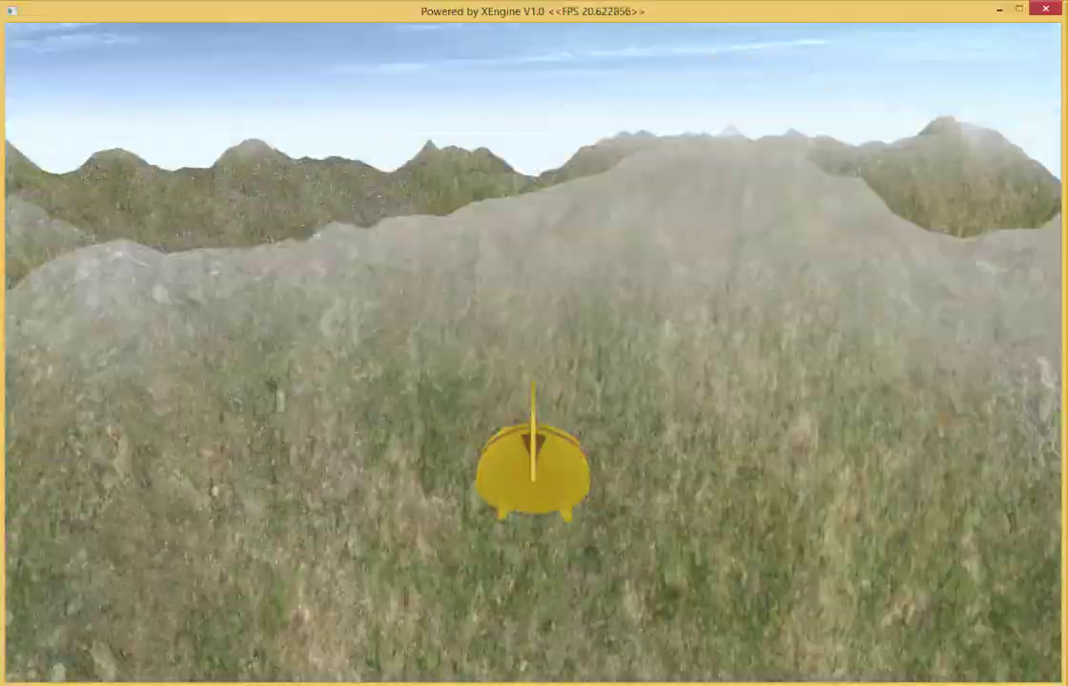
pyautogui.press('w')
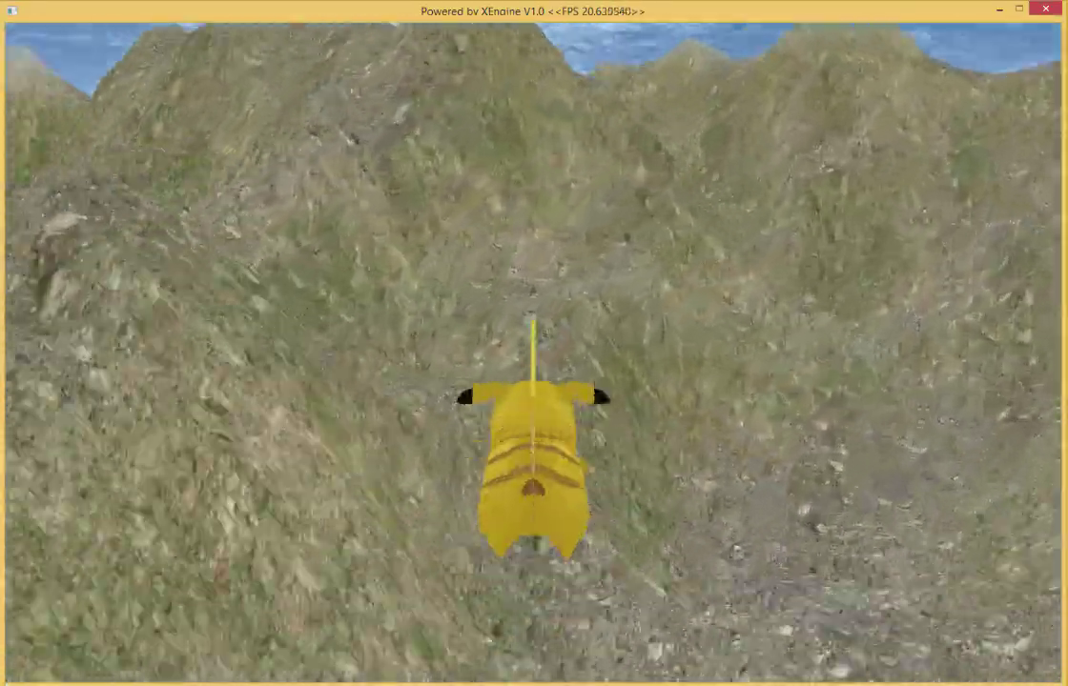
pyautogui.press('w')
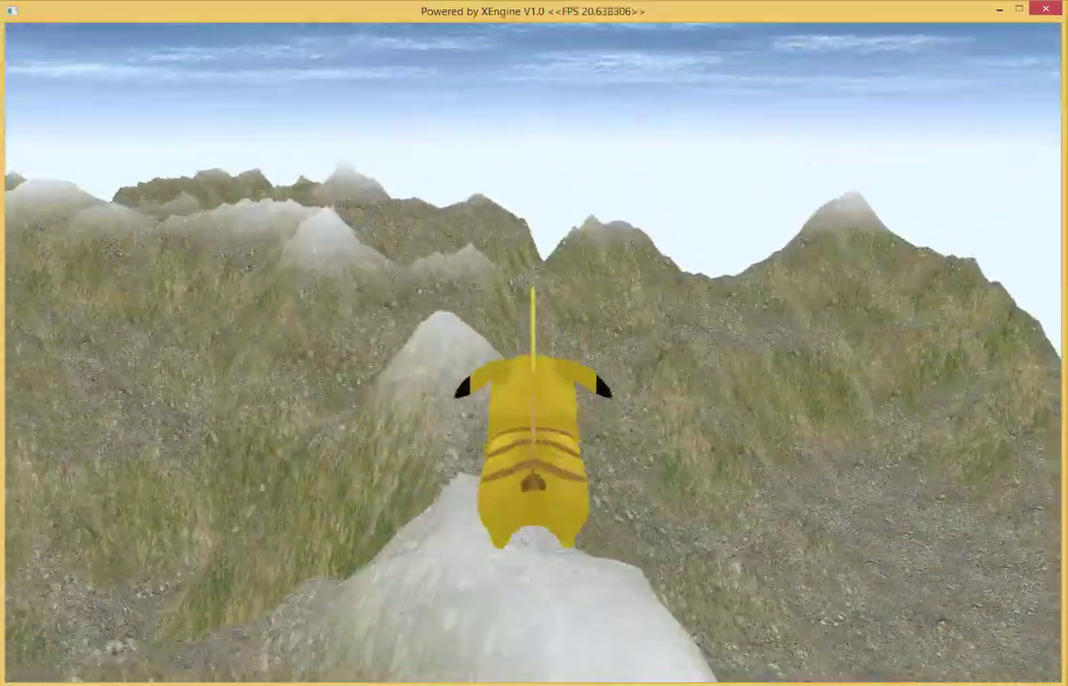
pyautogui.press('w')
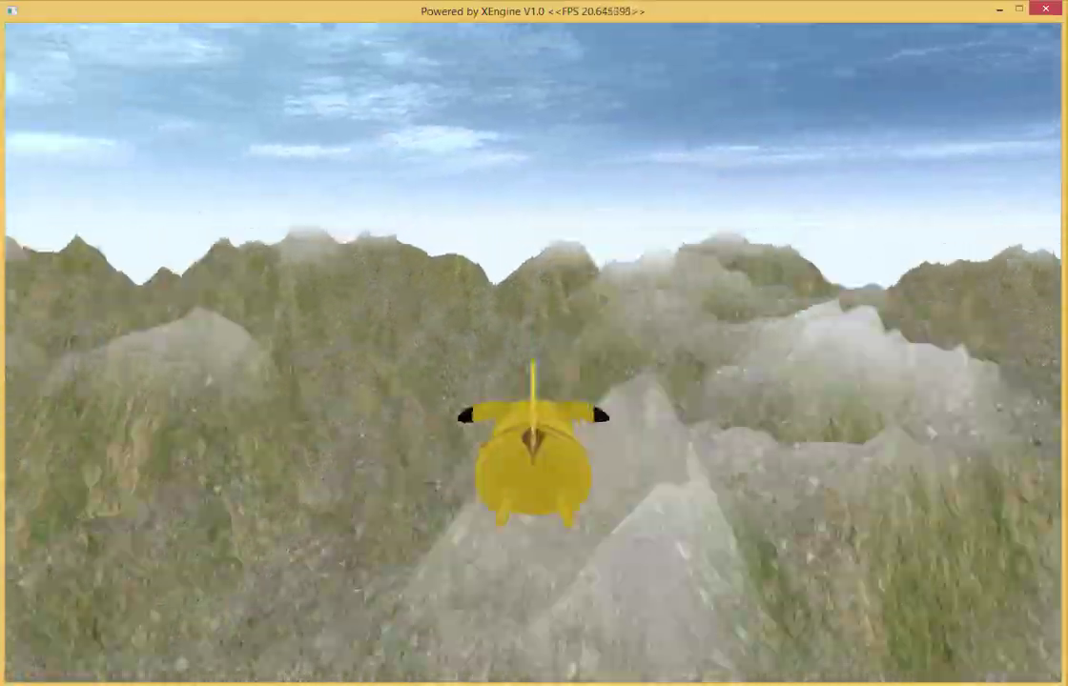
pyautogui.press('w')
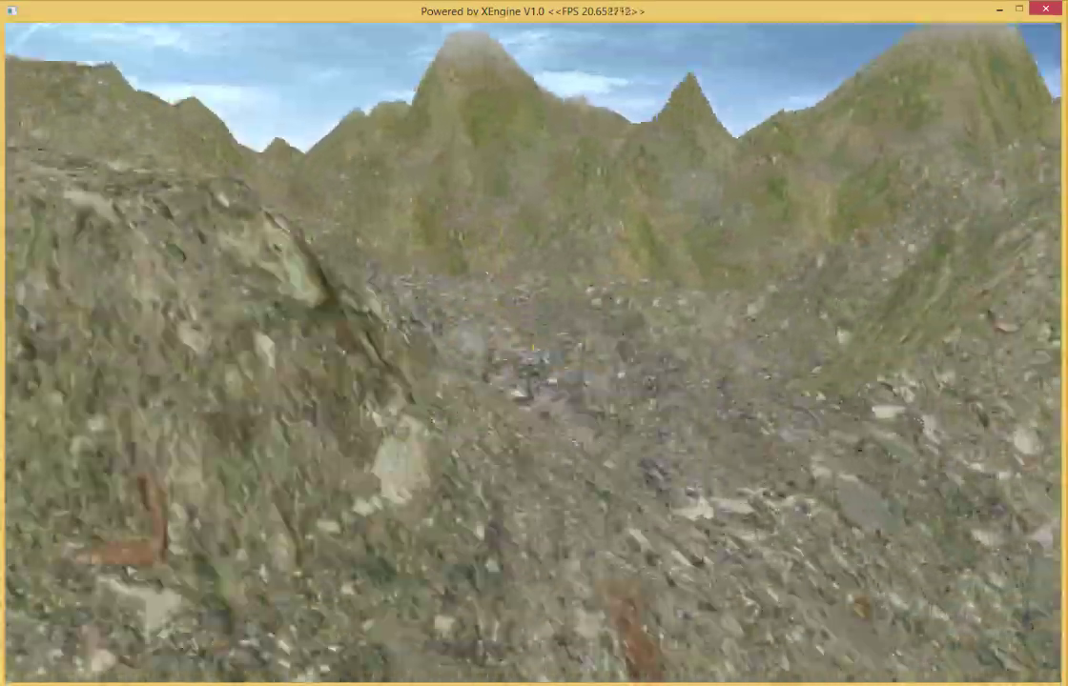
pyautogui.press('w')
pyautogui.press('a')
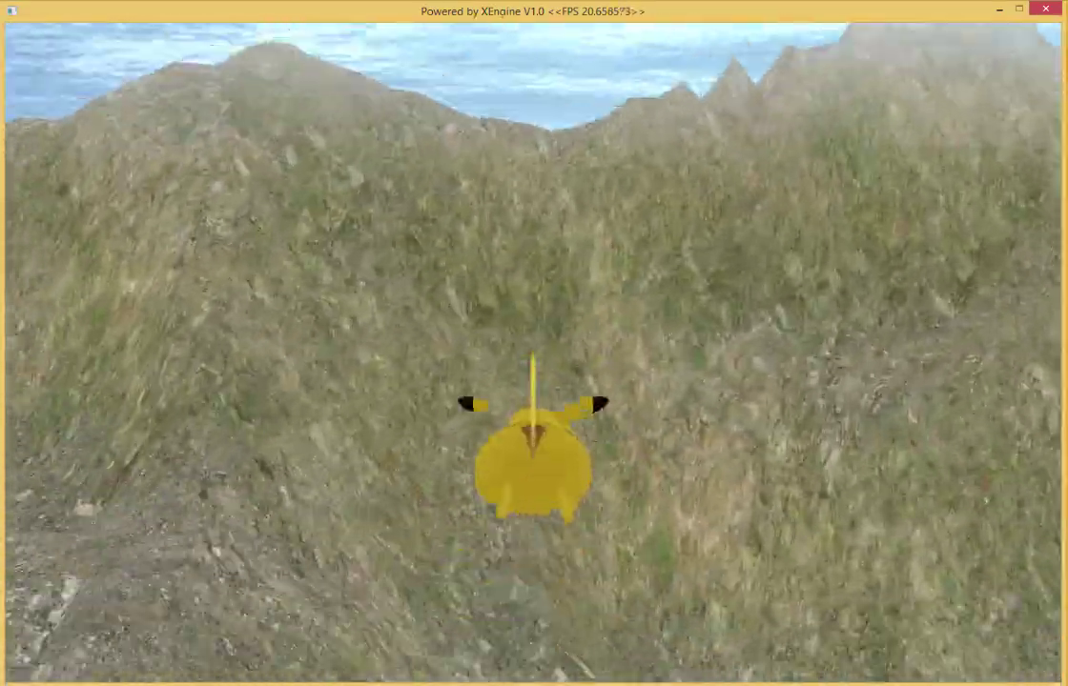
pyautogui.press('w')
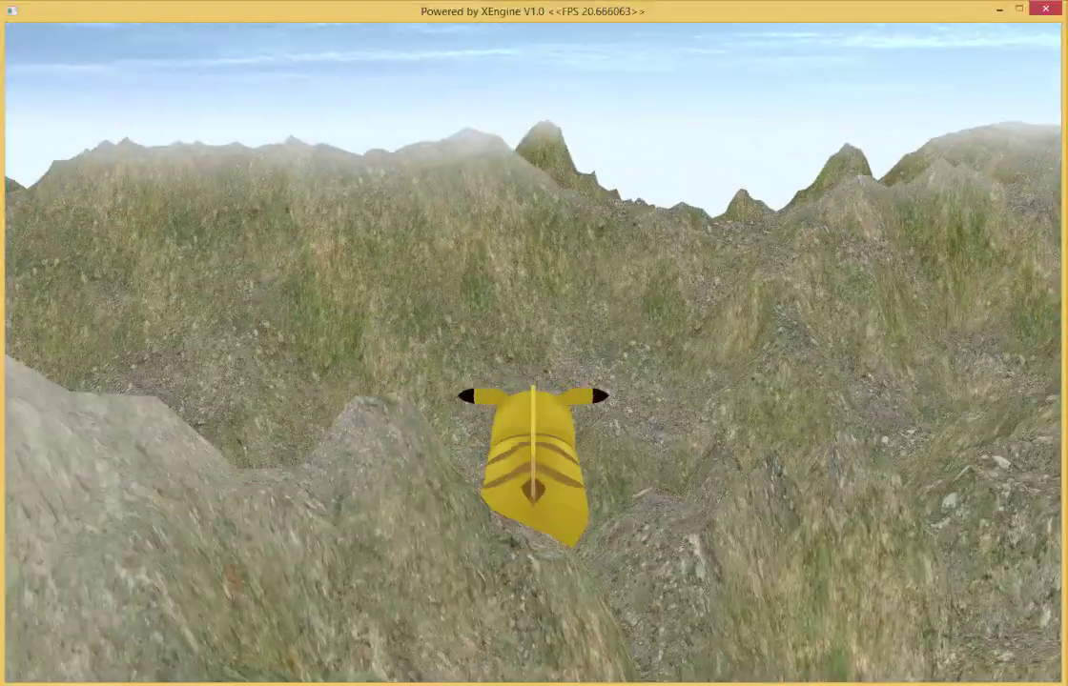
pyautogui.press('w')
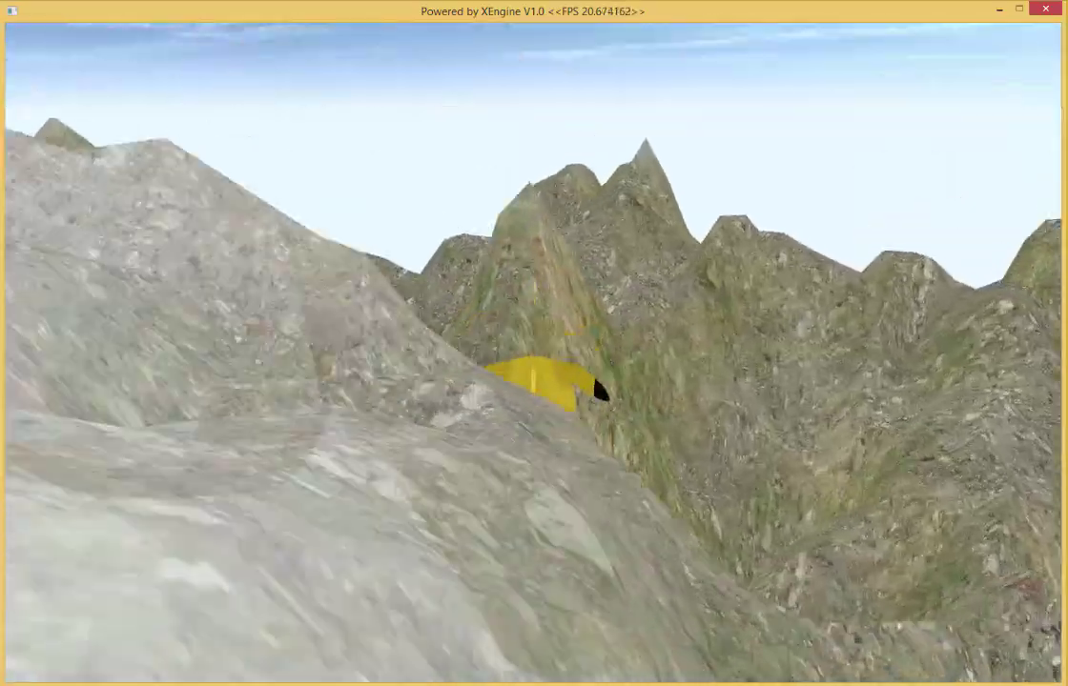
pyautogui.press('w')
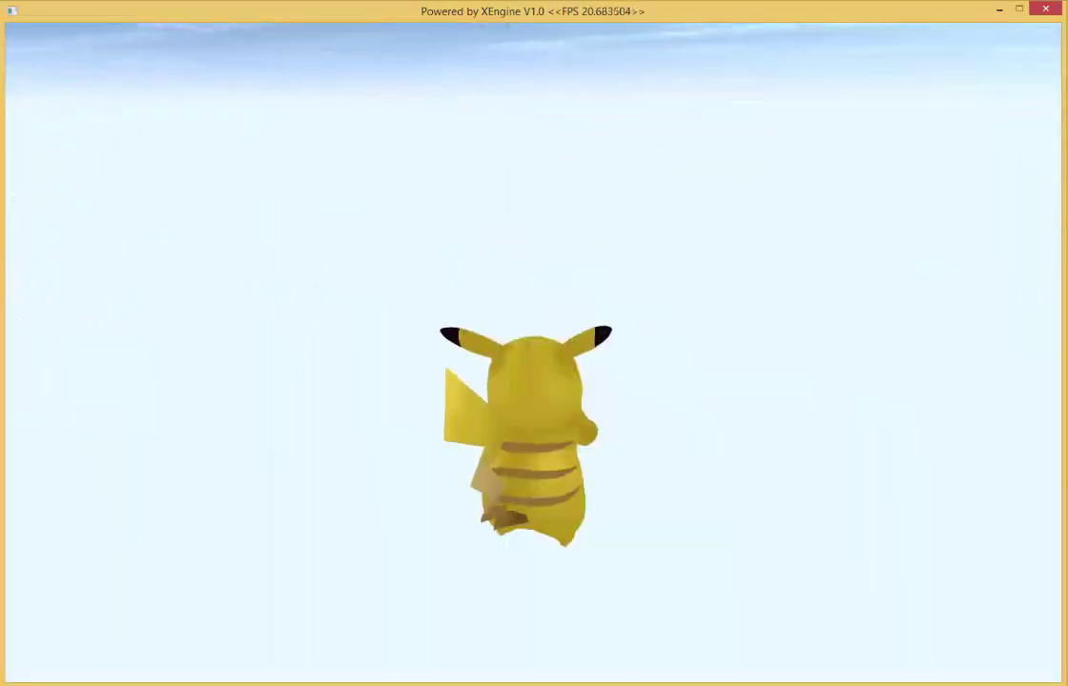
pyautogui.press('w')
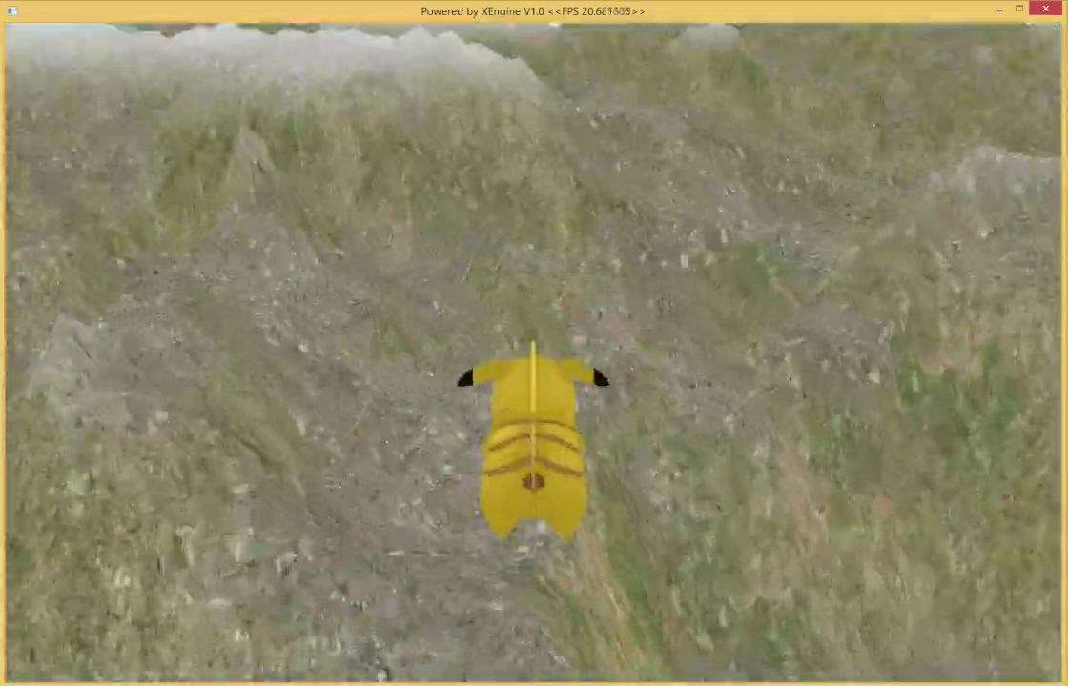
pyautogui.press('w')
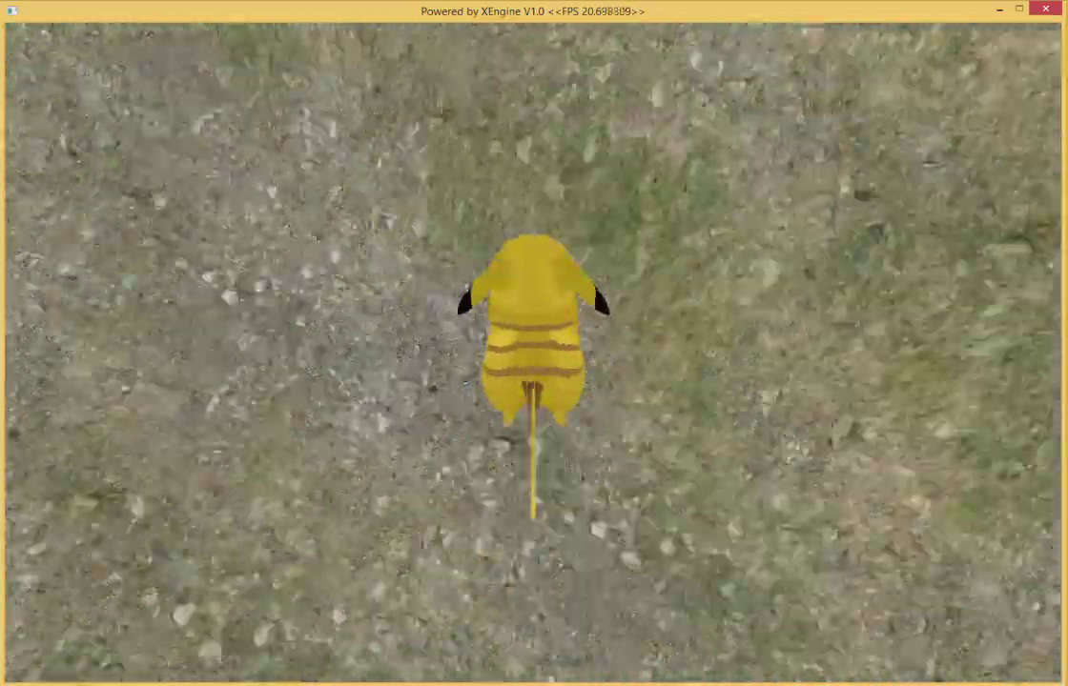
pyautogui.press('w')
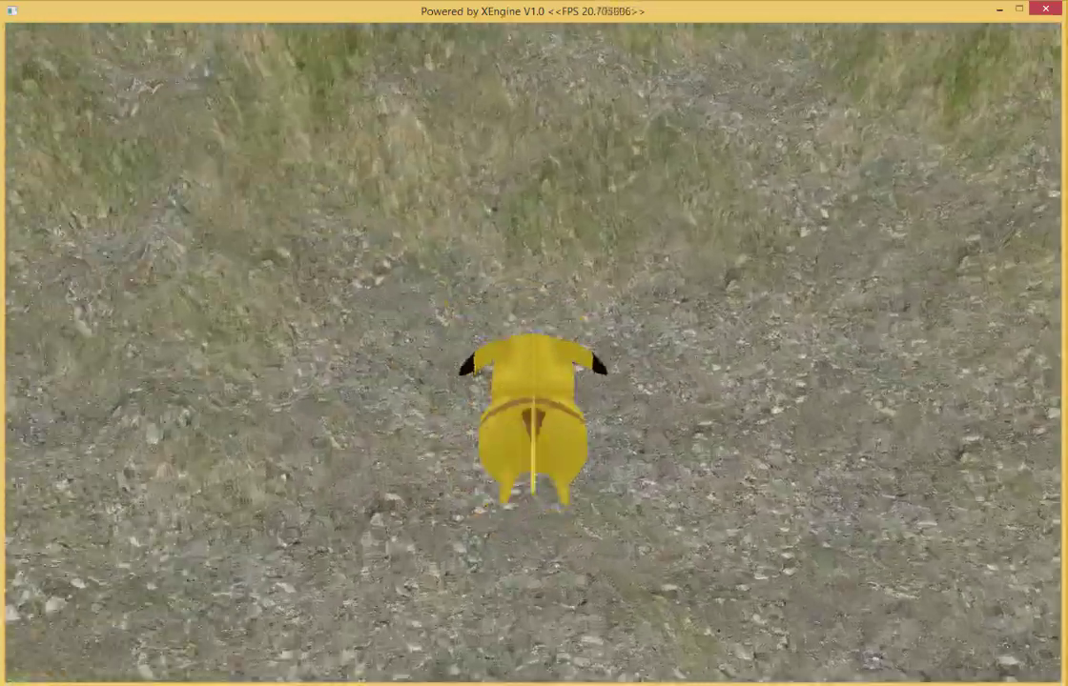
pyautogui.press('Escape')
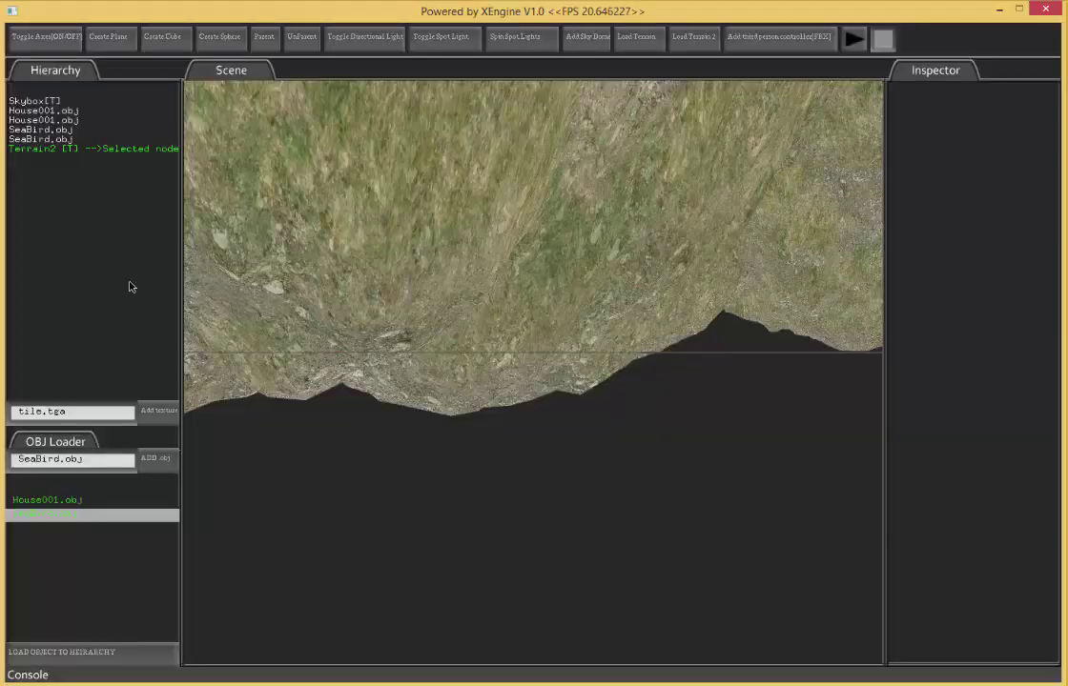